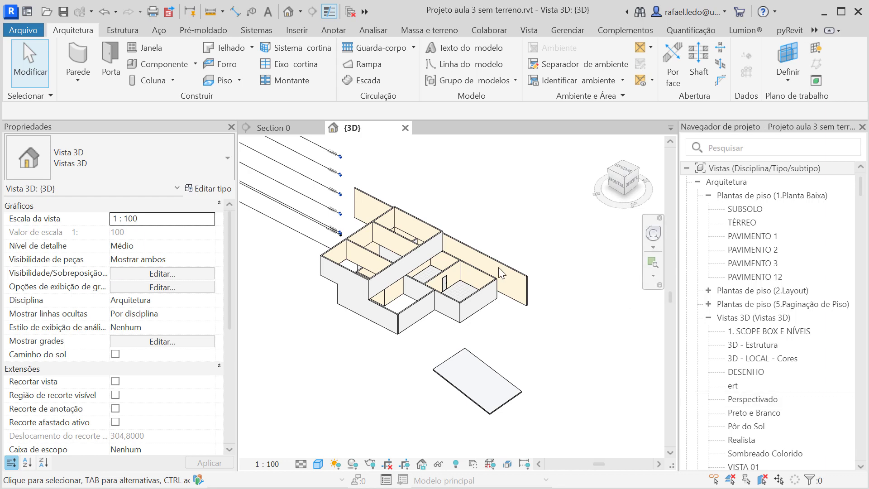
- Dismiss the project save reminder without saving
scroll(339, 310, "up", 2)
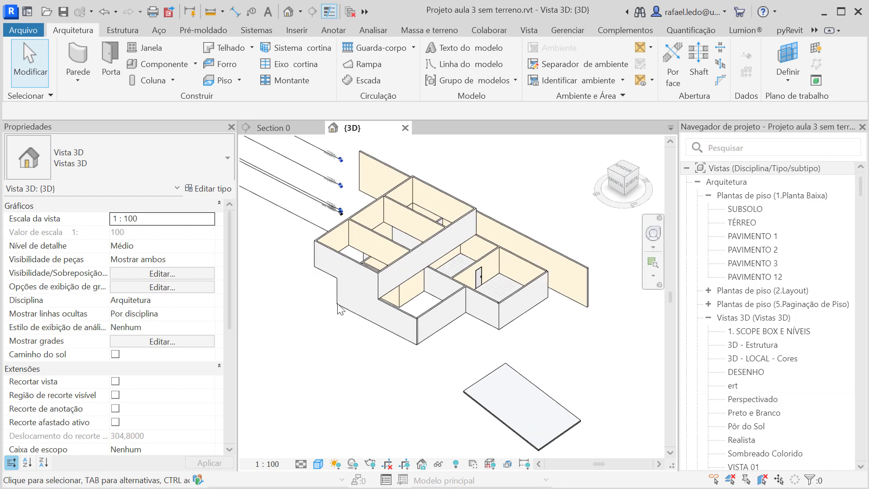
scroll(339, 309, "up", 4)
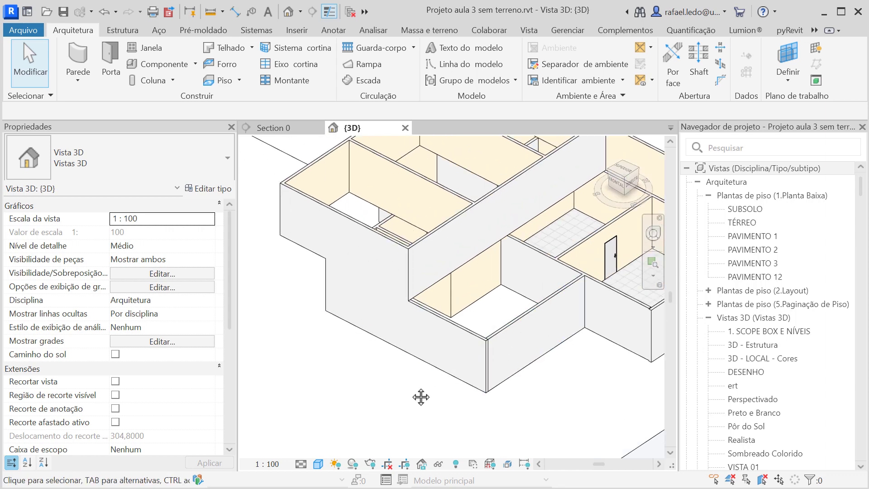
middle_click_drag(420, 392, 387, 375)
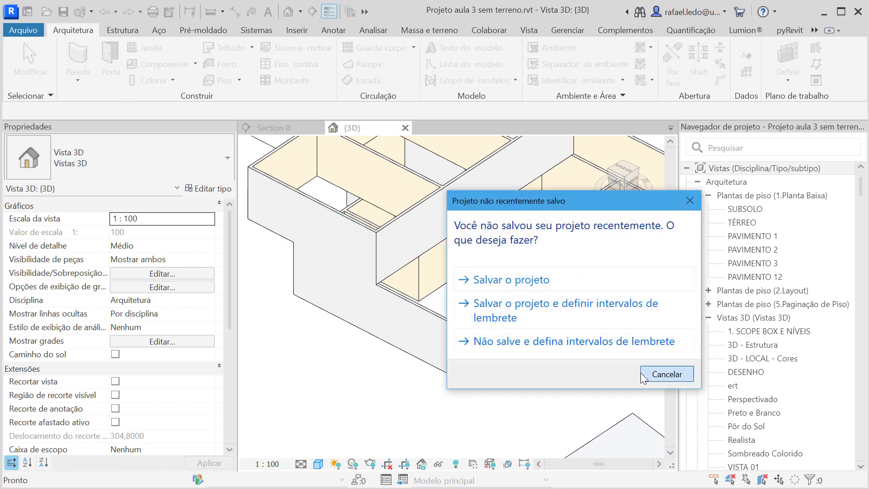
left_click(667, 377)
left_click(172, 154)
left_click(48, 60)
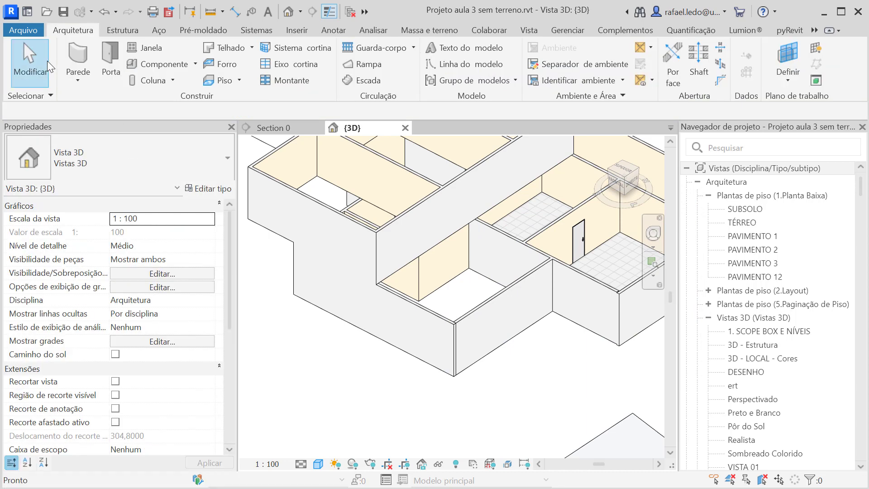
- Start a new architectural wall and choose the basic wall type Genérica_Interna_15cm
left_click(84, 73)
left_click(80, 58)
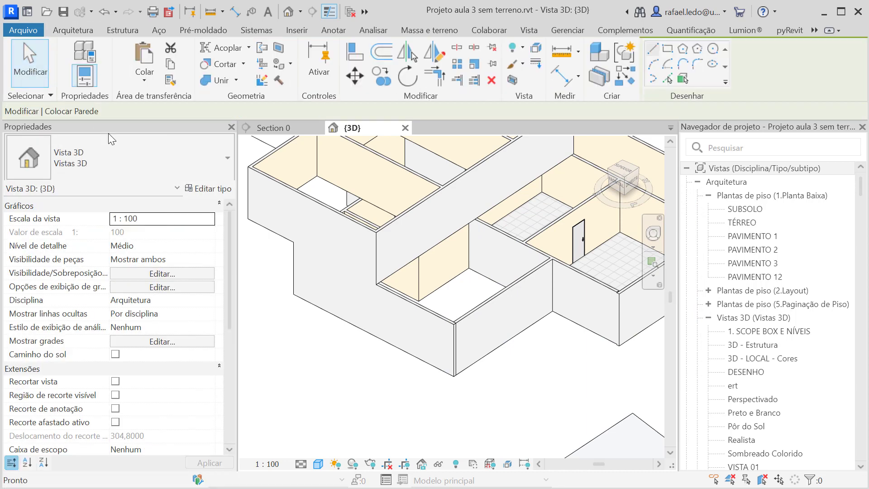
left_click(213, 169)
scroll(229, 237, "up", 5)
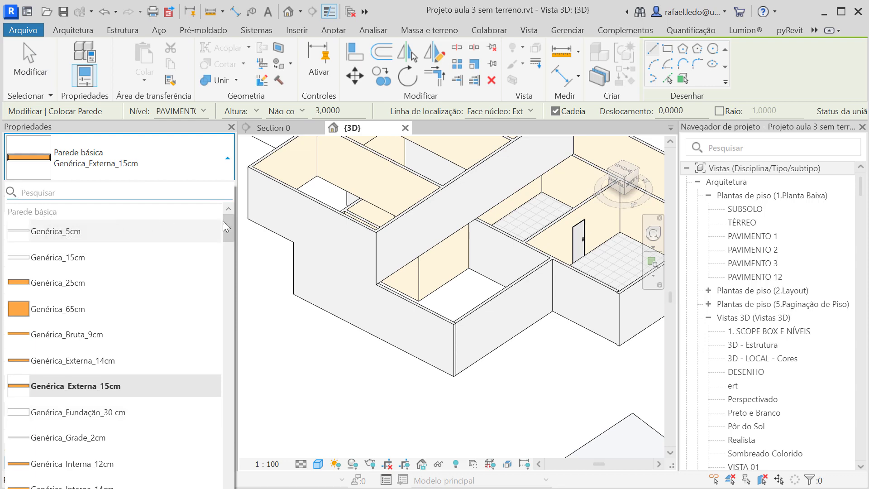
scroll(217, 277, "down", 5)
scroll(216, 277, "down", 15)
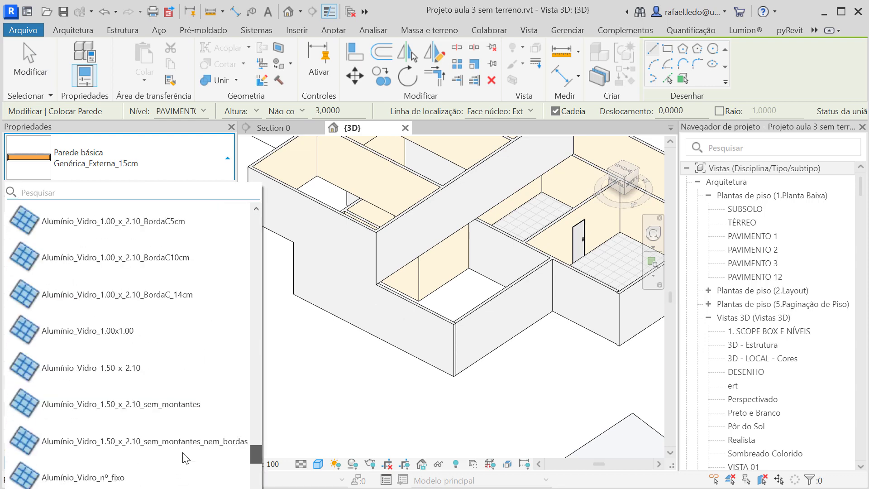
scroll(188, 450, "up", 3)
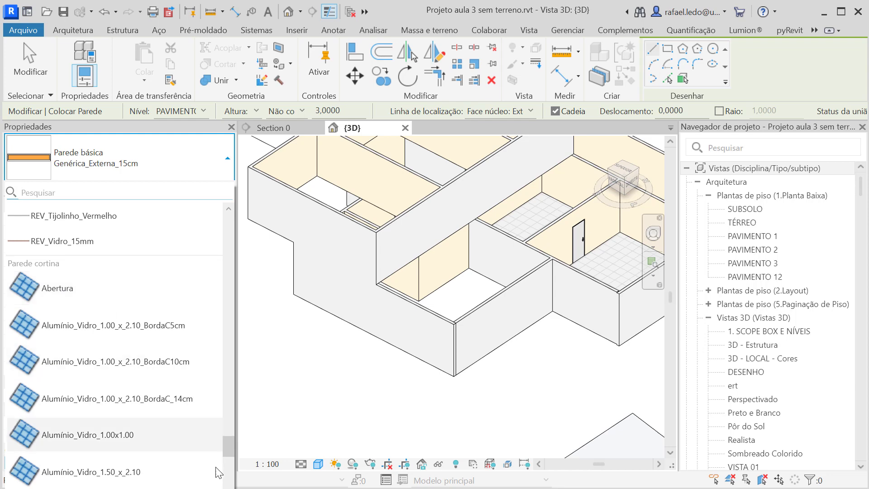
scroll(229, 448, "down", 5)
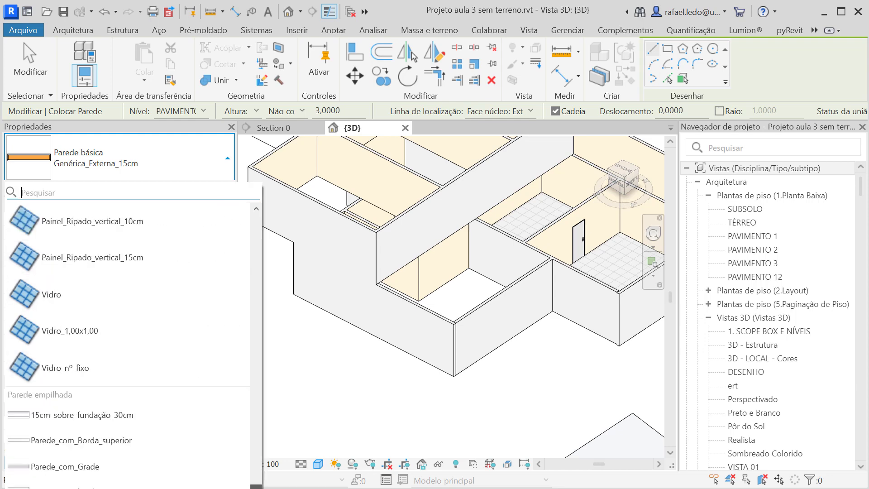
scroll(223, 434, "up", 15)
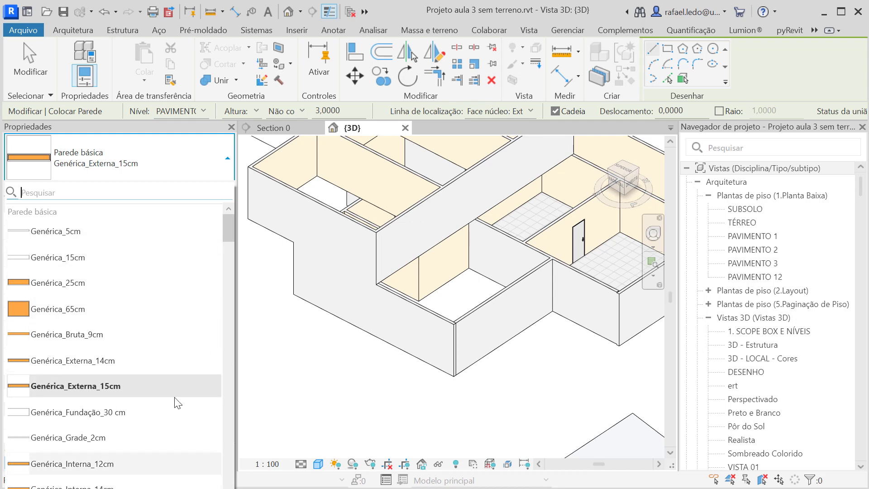
scroll(176, 402, "down", 1)
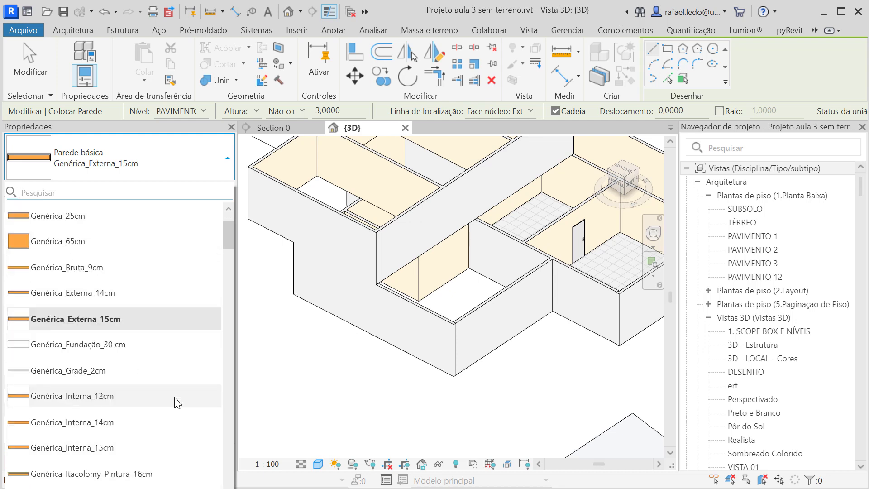
left_click(121, 449)
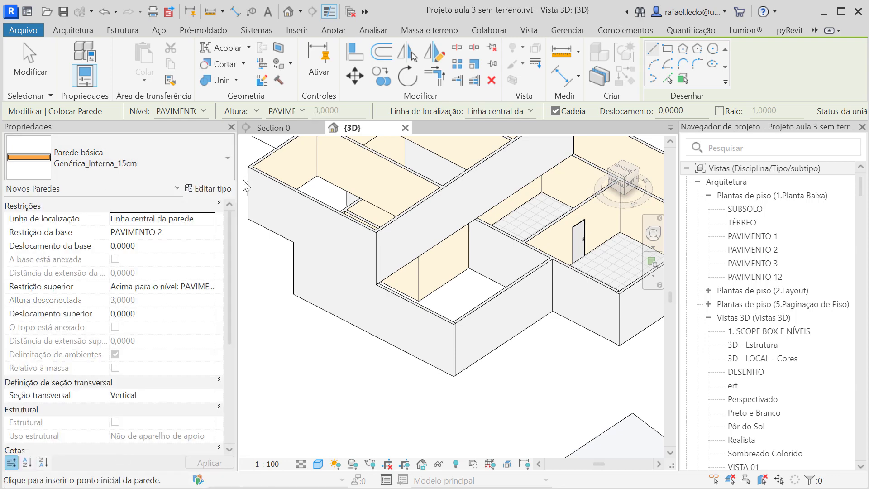
- Open the layer structure of the Genérica_Interna_15cm wall type for editing and show its preview
left_click(205, 188)
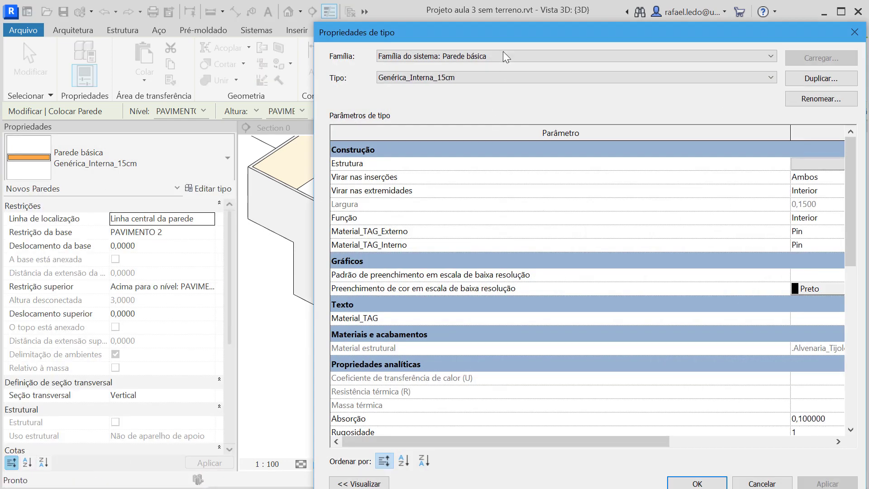
left_click_drag(503, 37, 367, 36)
left_click_drag(767, 227, 867, 226)
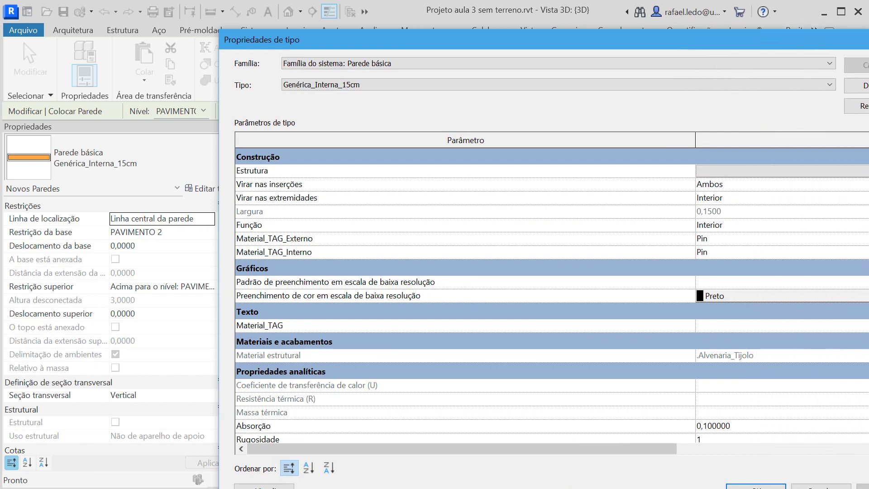
left_click_drag(407, 36, 448, 43)
left_click_drag(675, 38, 653, 45)
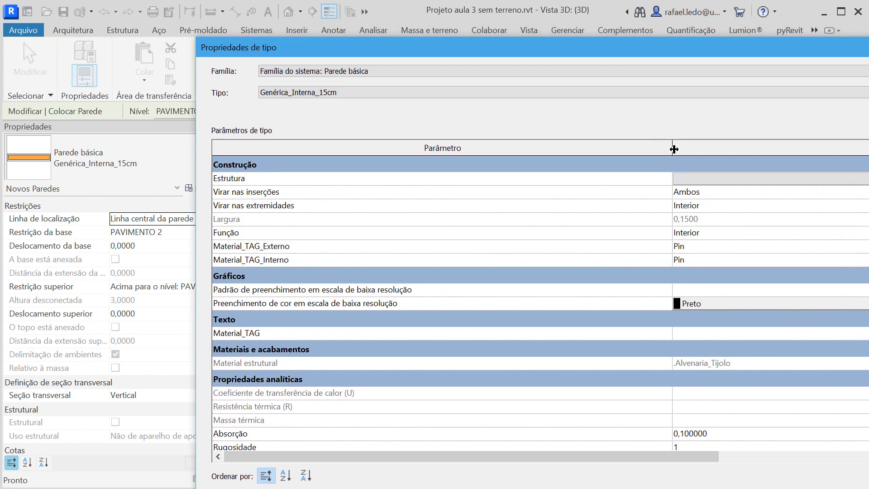
left_click_drag(673, 147, 498, 166)
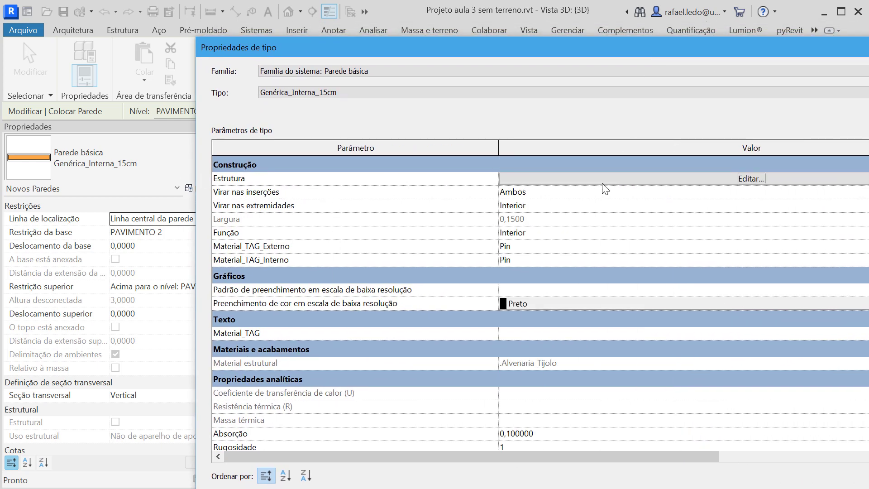
left_click(744, 179)
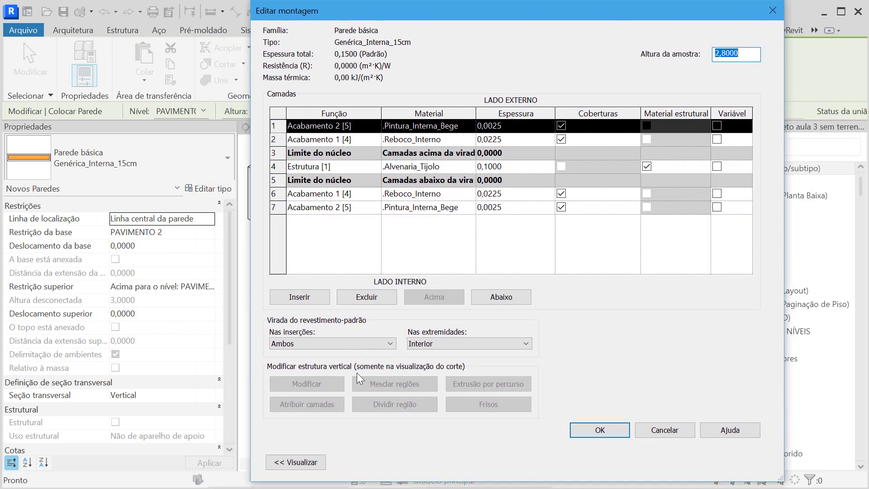
left_click(289, 465)
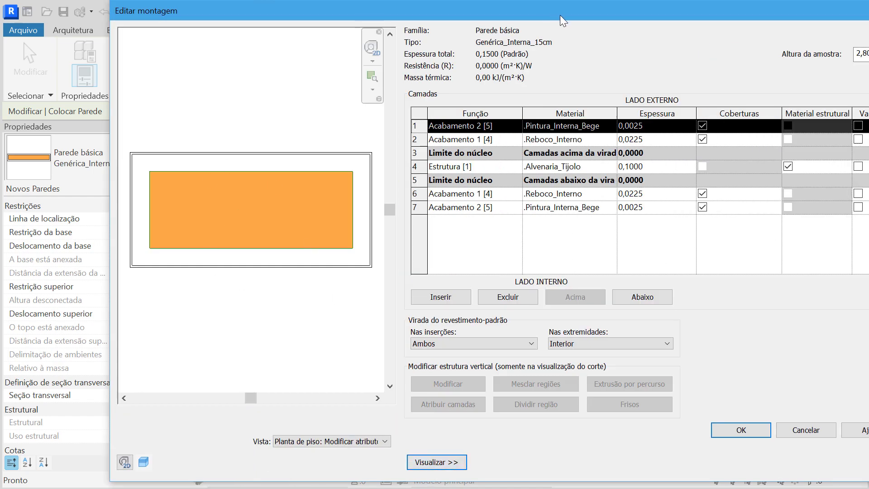
left_click_drag(560, 15, 530, 22)
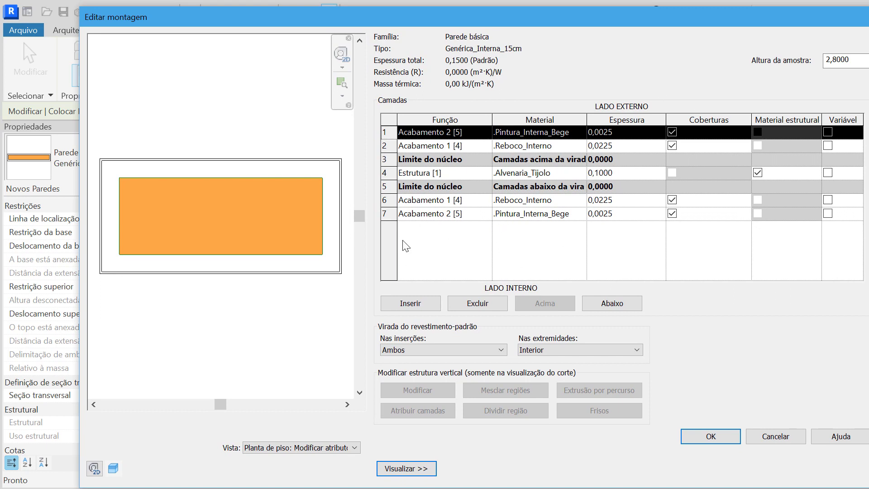
- Delete the paint and plaster finish layers on both sides of the wall, keeping only the .Alvenaria_Tijolo core layer
left_click(384, 172)
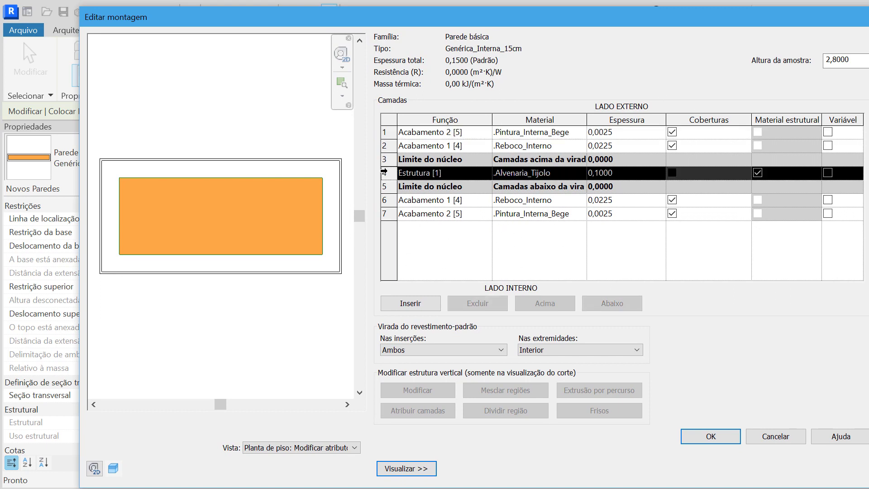
left_click(385, 199)
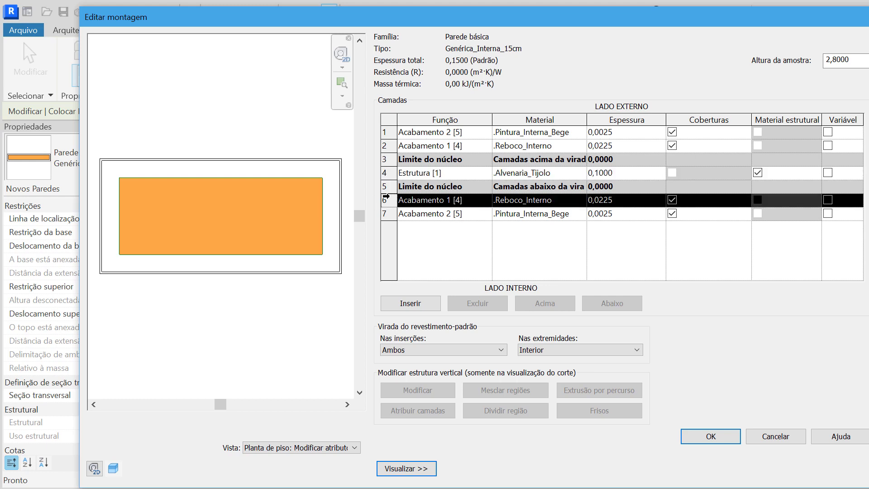
left_click(386, 145)
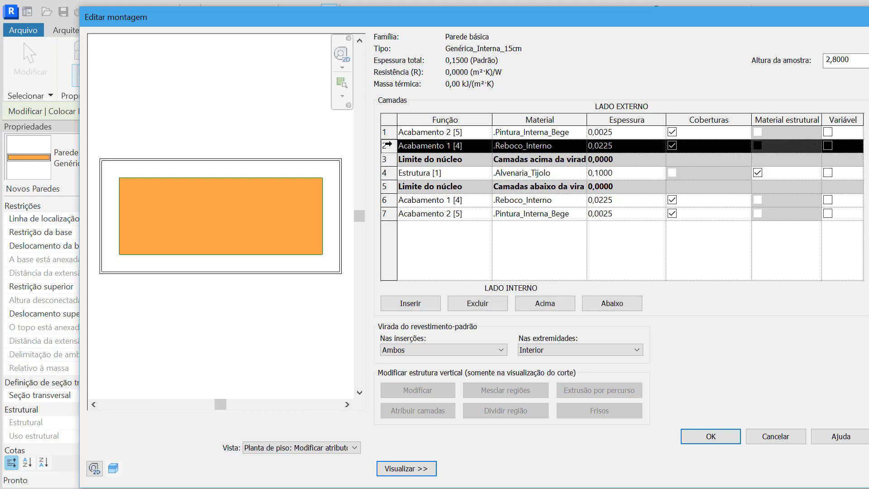
left_click(384, 216)
left_click(384, 130)
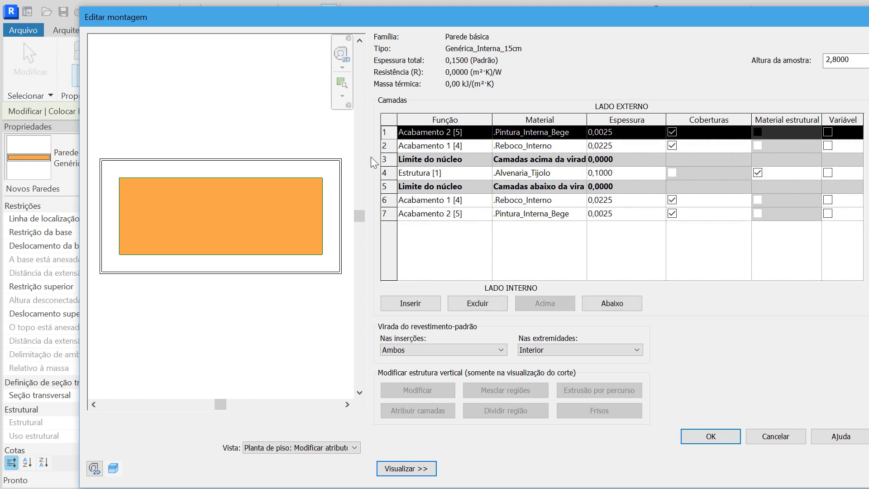
left_click(498, 308)
left_click(498, 308)
left_click(388, 171)
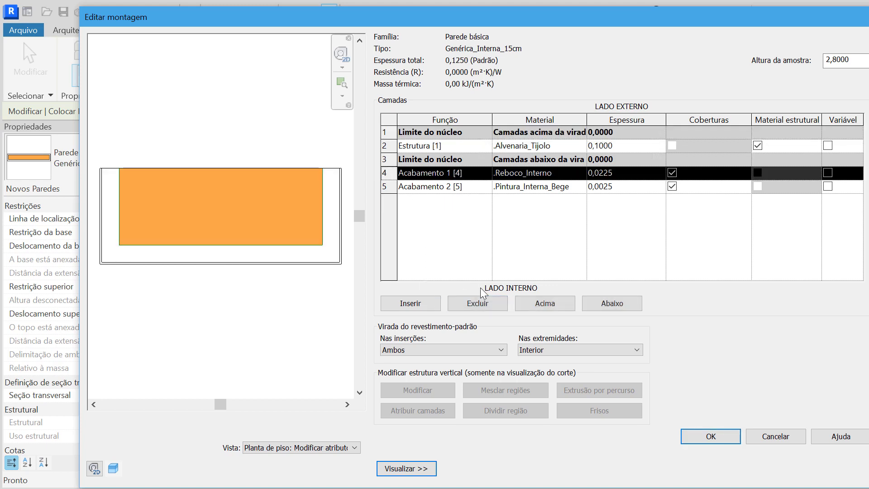
left_click(487, 300)
left_click(487, 300)
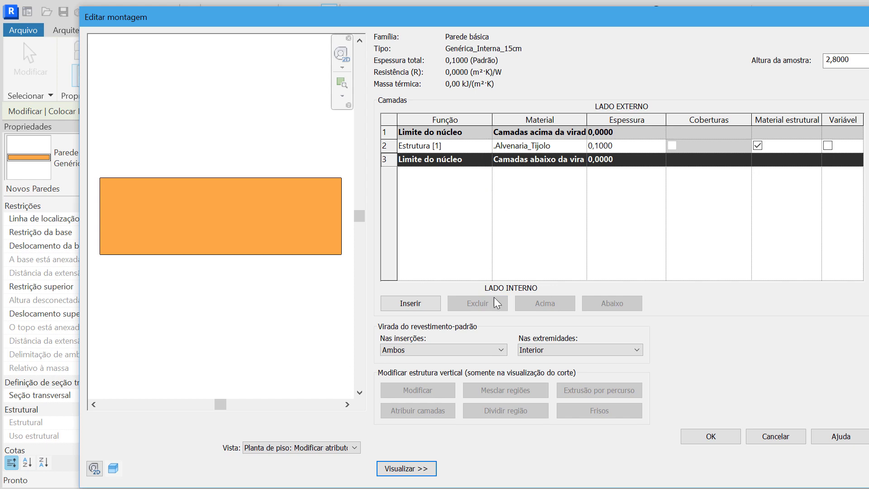
- Insert two new layers and place one outside the core boundary on the exterior side and one on the interior side
left_click(411, 304)
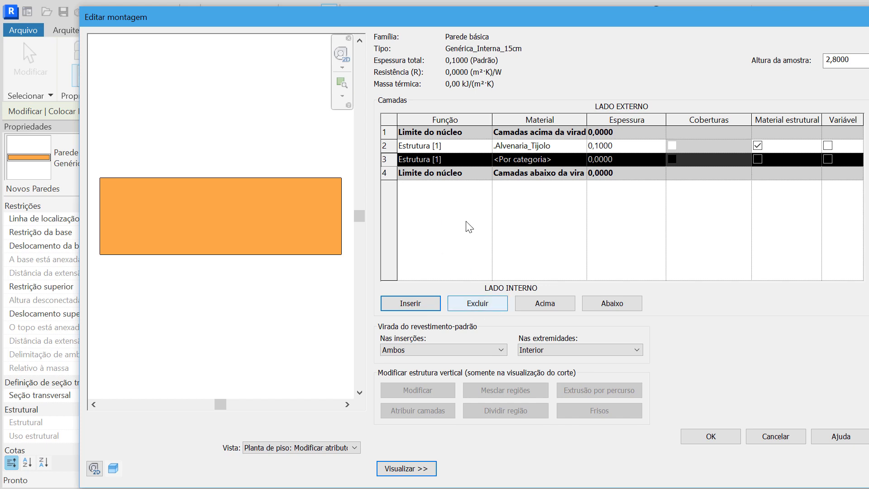
left_click(539, 306)
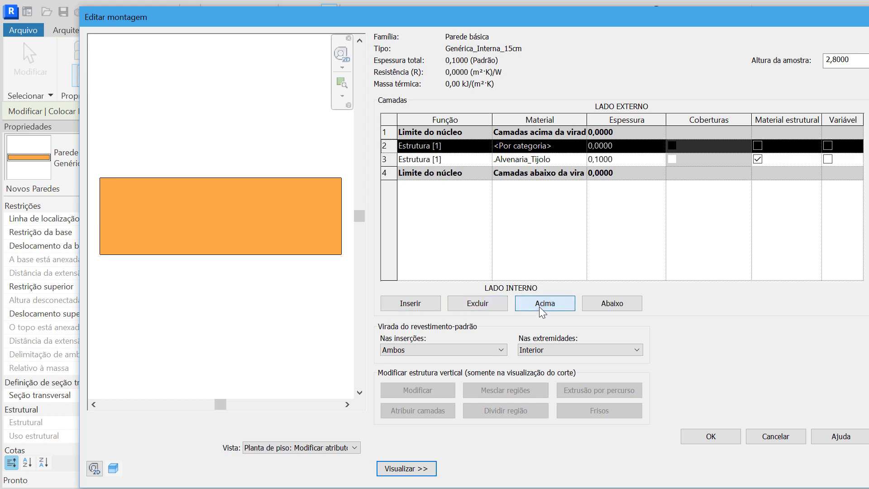
left_click(539, 306)
left_click(409, 304)
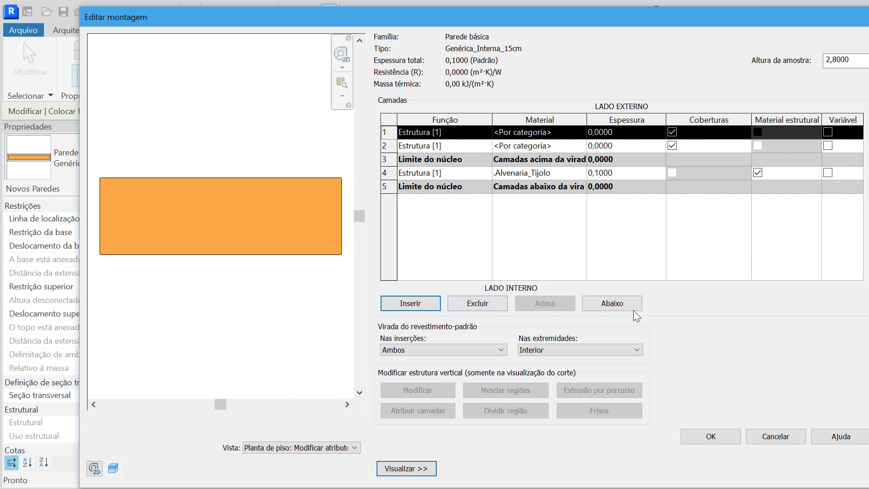
left_click(620, 308)
left_click(612, 304)
left_click(611, 303)
left_click(612, 304)
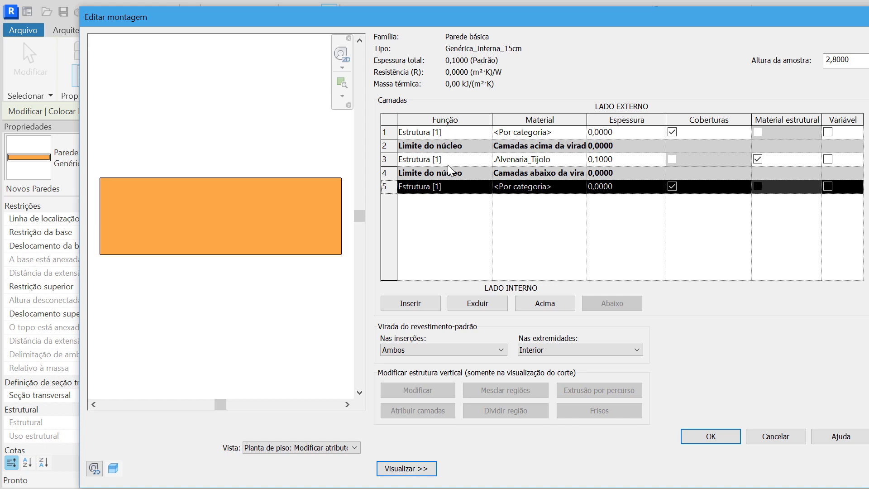
- Set the exterior layer's function to Acabamento 1 [4] and the interior layer's function to Acabamento 2 [5]
left_click(425, 160)
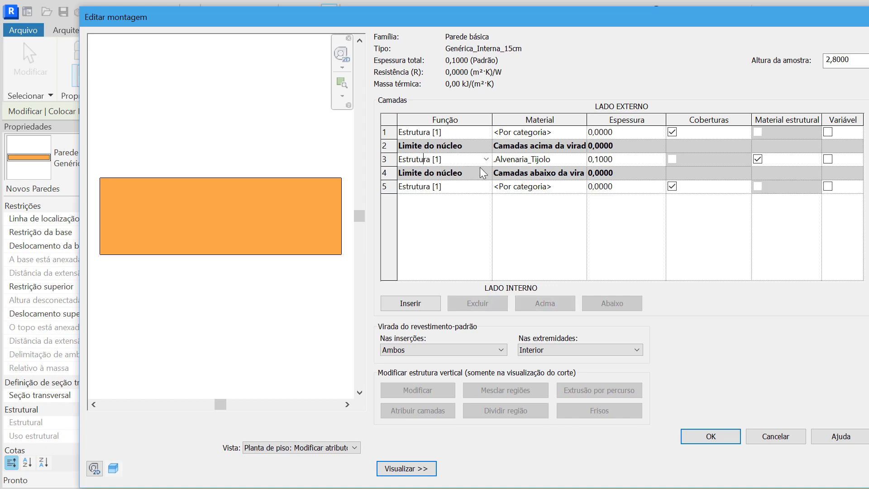
left_click(484, 132)
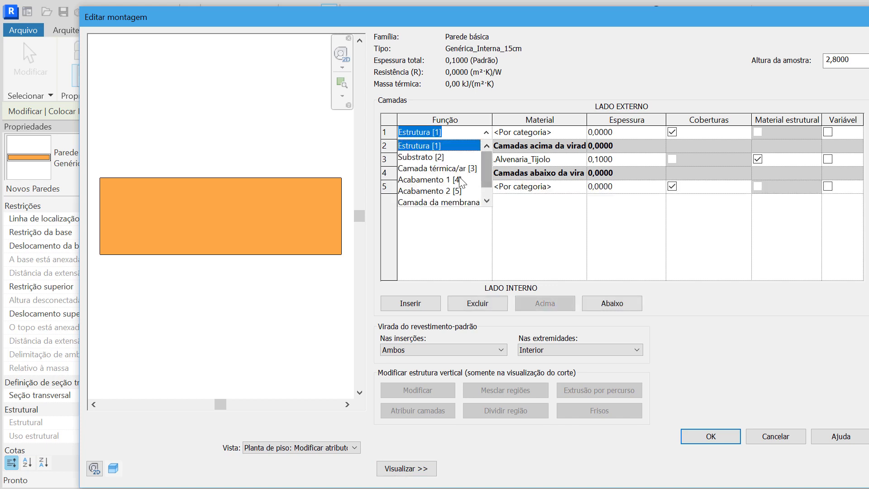
left_click(430, 180)
left_click(485, 186)
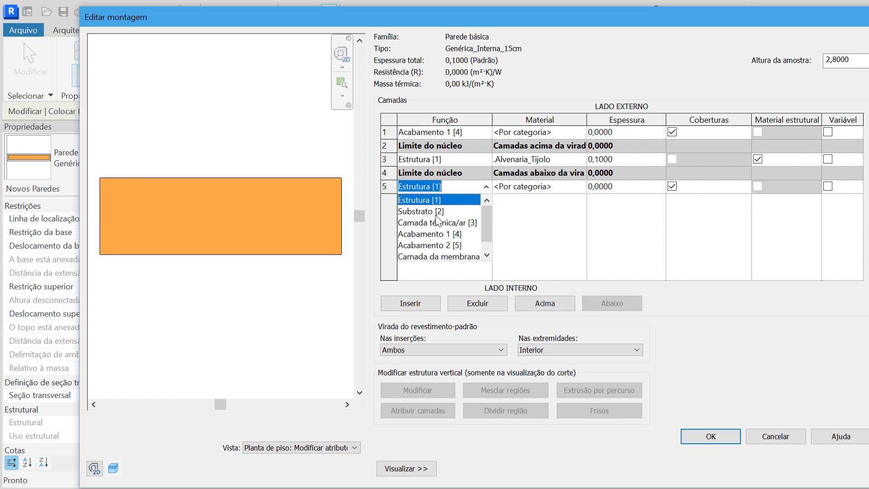
left_click(443, 246)
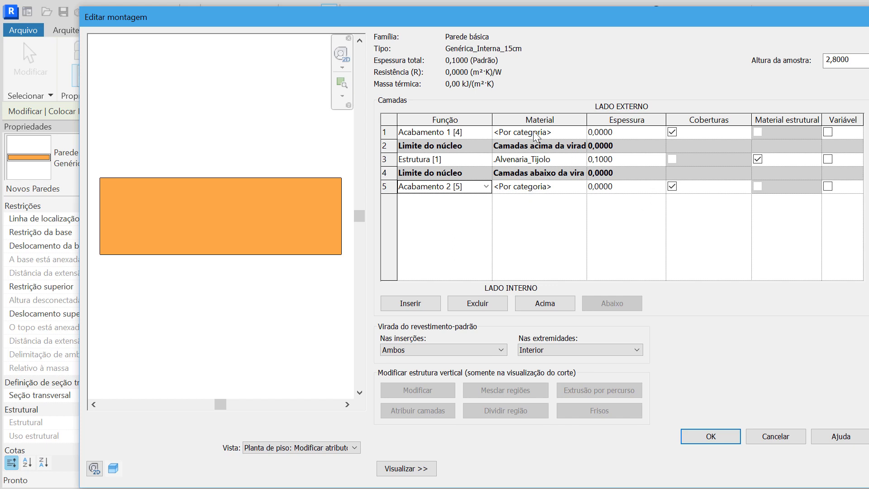
- Search the project materials for reboco and assign .Reboco_Interno to the exterior Acabamento 1 [4] layer
left_click(580, 130)
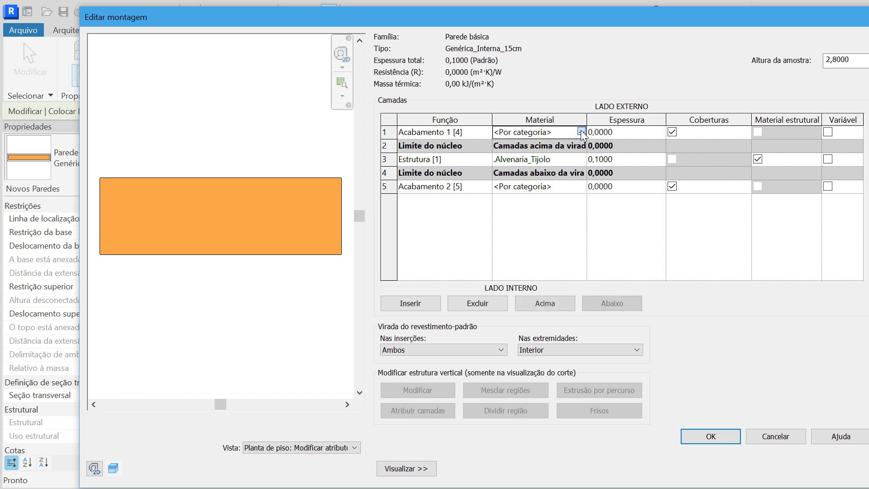
left_click(581, 132)
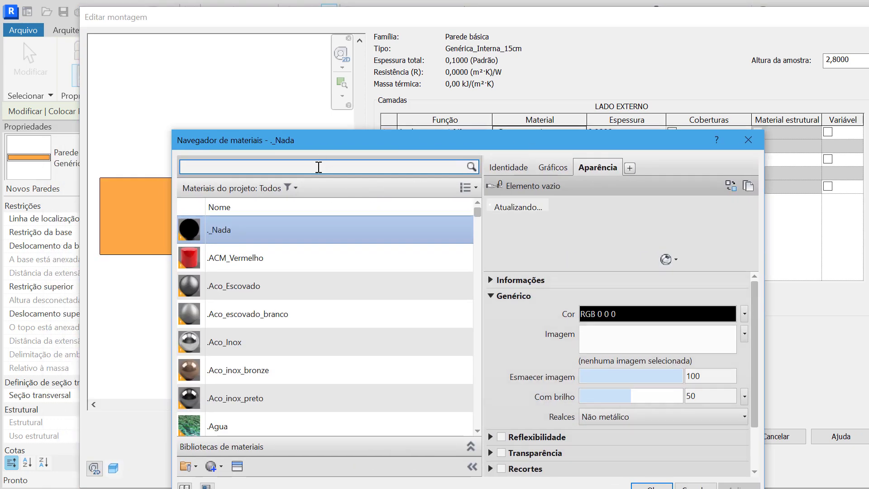
type("re")
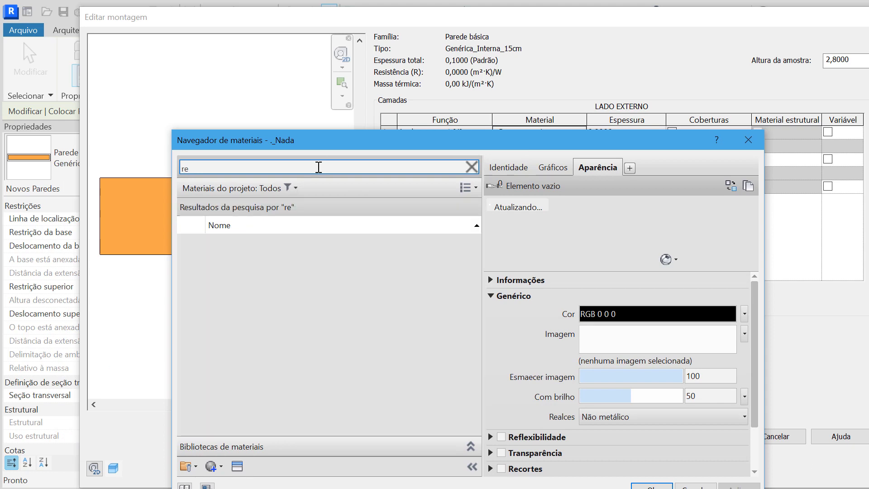
type("boco")
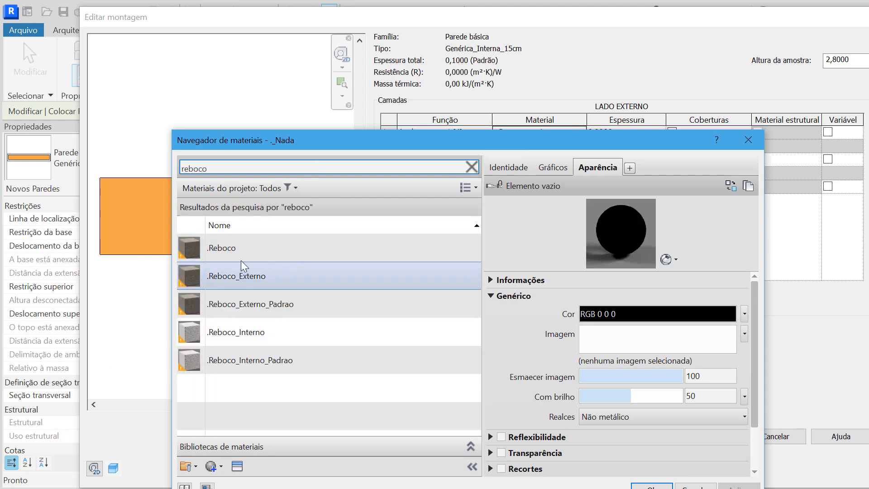
left_click(274, 330)
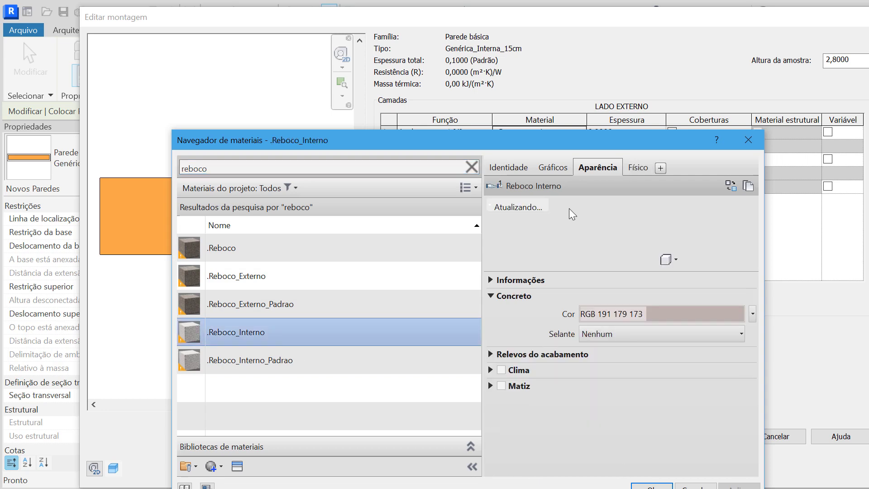
left_click_drag(549, 144, 505, 19)
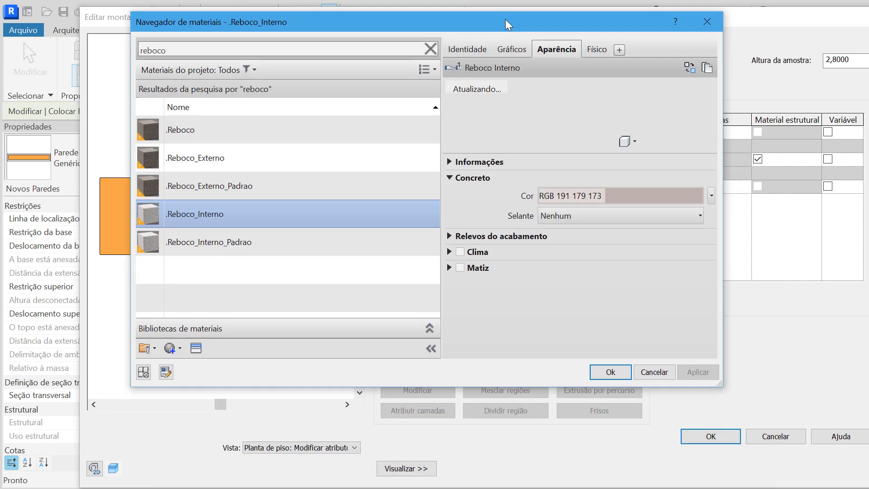
left_click(621, 368)
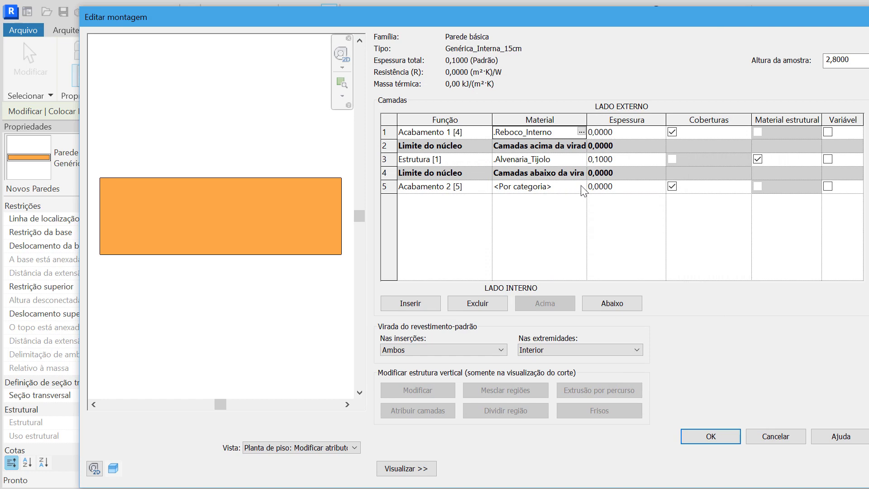
- Assign the .Reboco_Interno material to the interior Acabamento 2 [5] layer as well
left_click(582, 187)
left_click(582, 187)
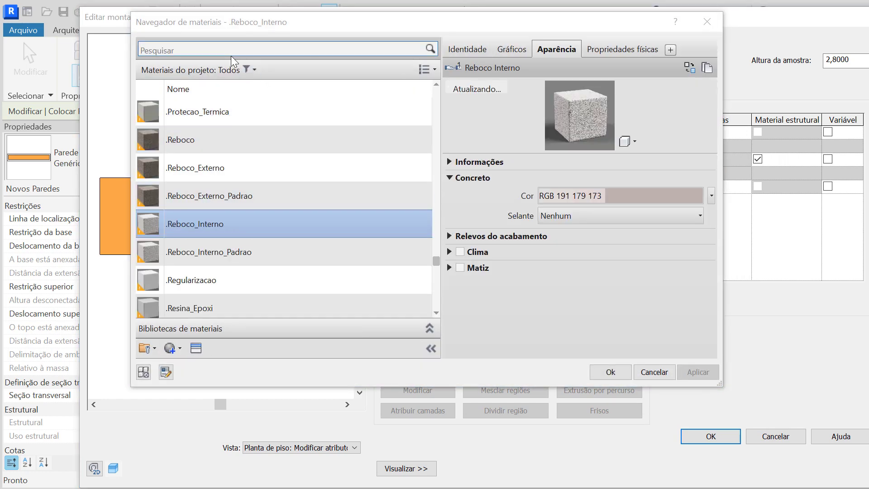
left_click(605, 374)
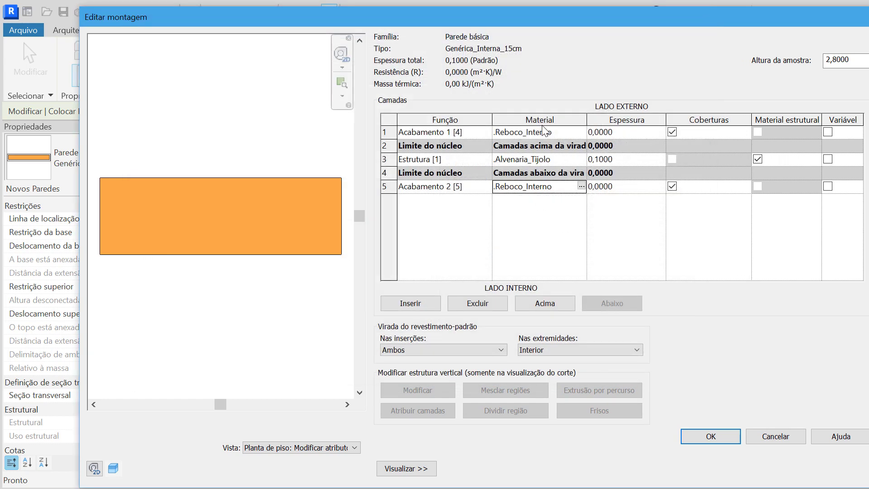
- Set the thickness of the exterior Acabamento 1 [4] plaster layer to 0,0250
left_click(608, 132)
left_click_drag(609, 131, 600, 127)
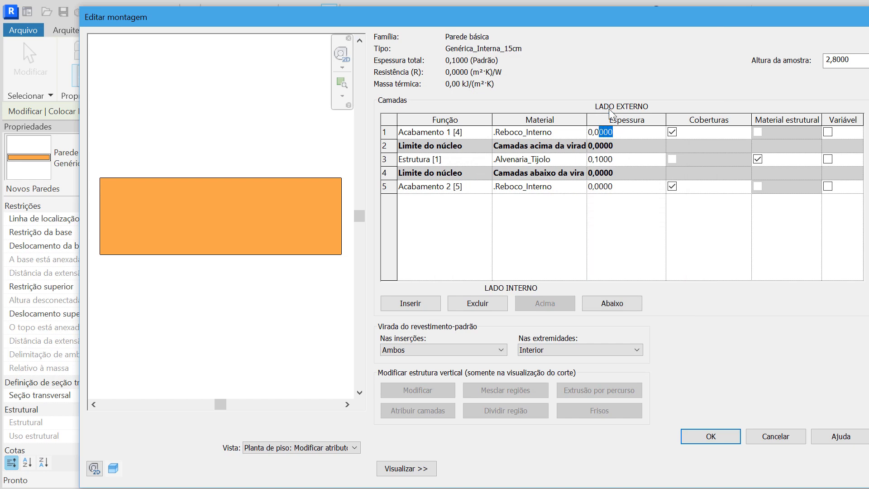
left_click(615, 160)
left_click(603, 130)
left_click_drag(603, 130, 598, 124)
key("BackSpace")
left_click_drag(601, 131, 570, 132)
type("0,")
- Set the thickness of the interior Acabamento 2 [5] plaster layer to 0,0250 and accept the layer structure
left_click(630, 190)
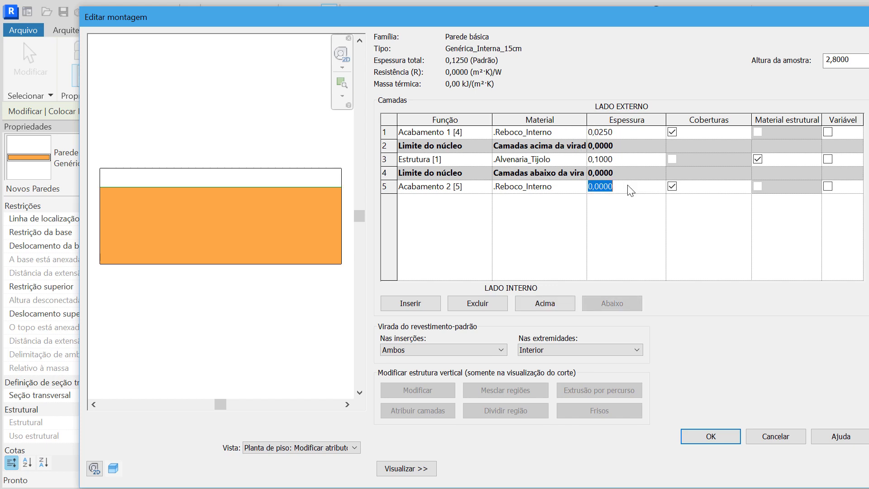
type("0.025")
key("Tab")
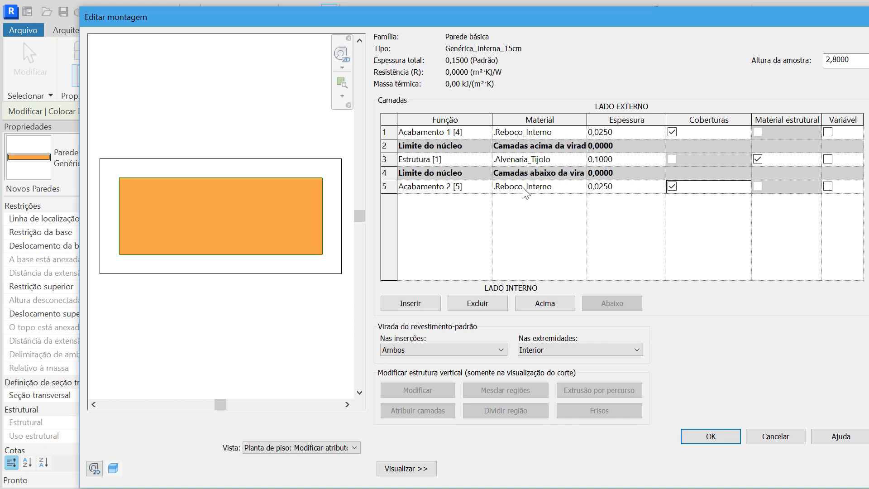
left_click(713, 433)
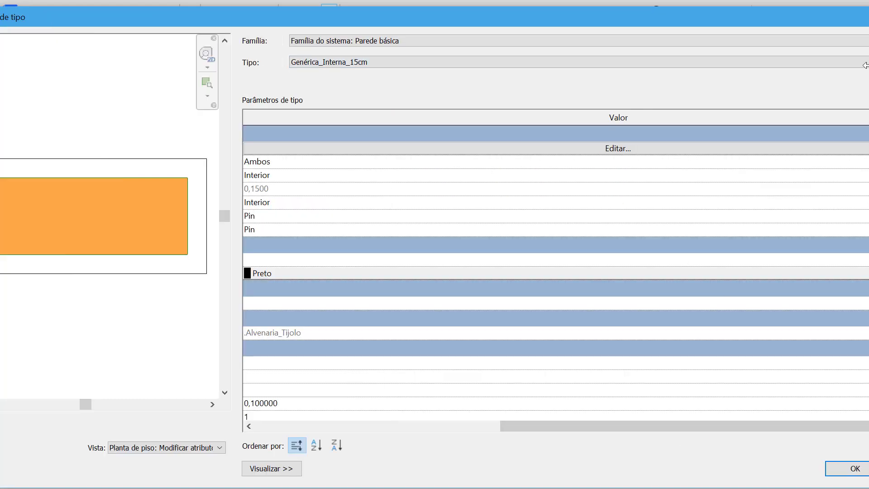
- Rename the wall type to Genérica_Interna_15cm ajustada and accept the type properties
left_click(734, 83)
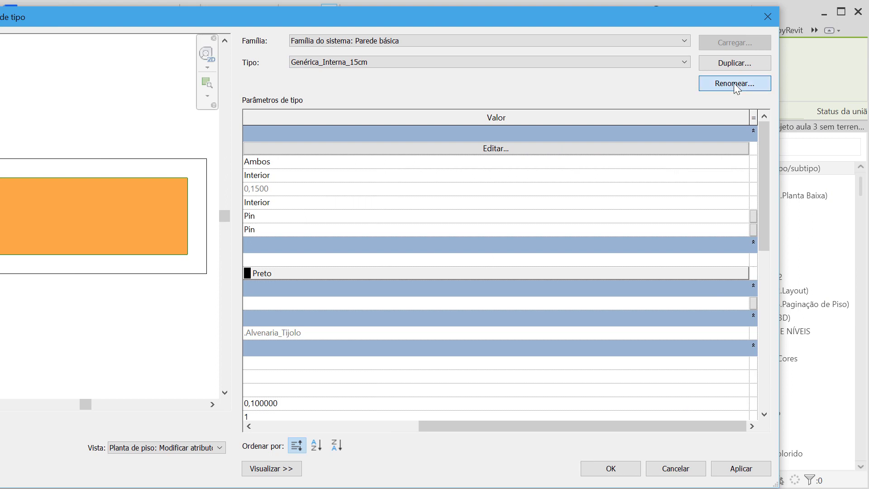
left_click(429, 253)
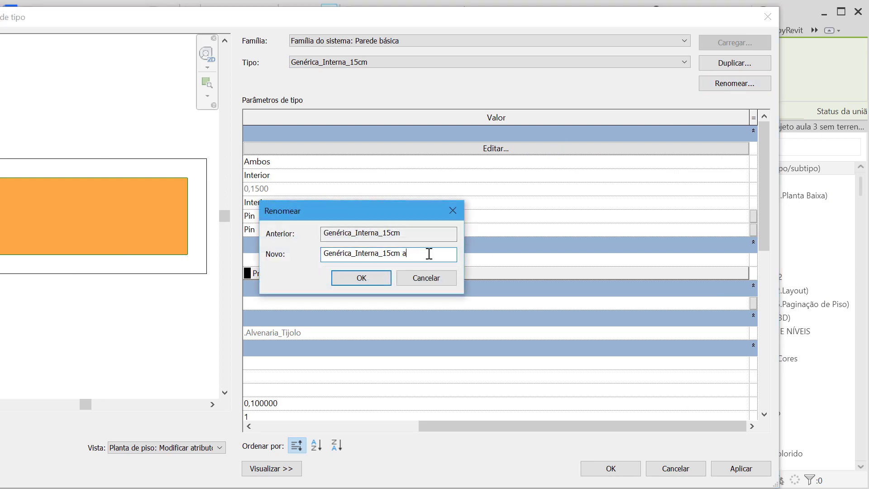
left_click(358, 278)
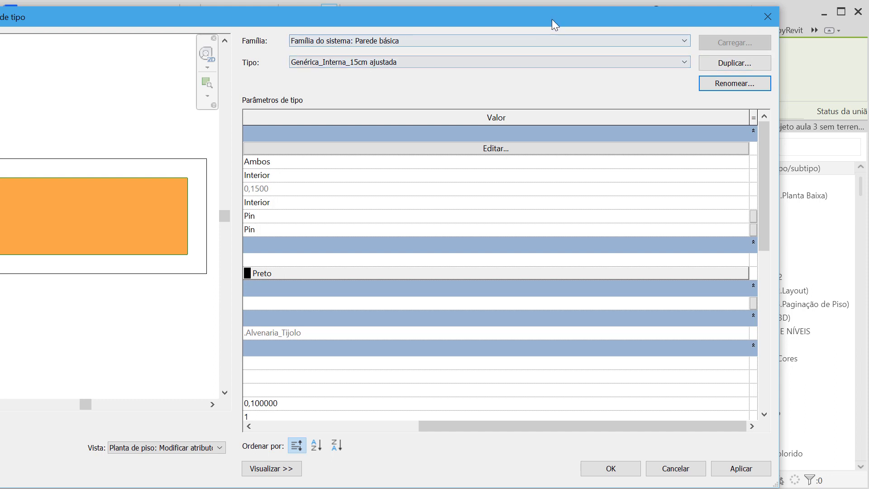
left_click_drag(552, 19, 579, 17)
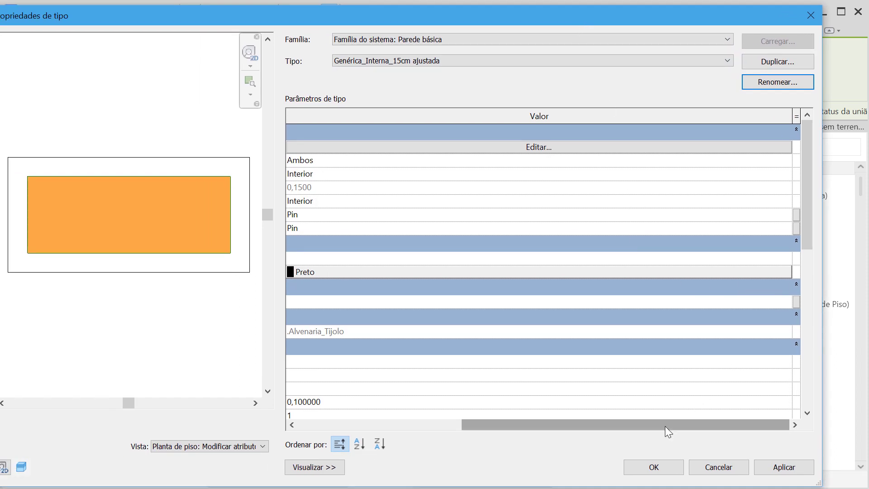
left_click_drag(664, 426, 574, 453)
left_click(643, 469)
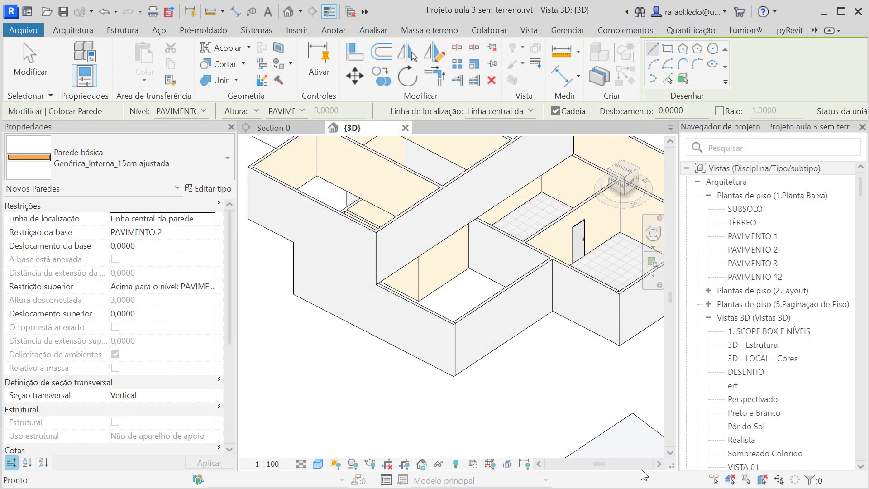
- Draw a straight freestanding wall about 7,20 m long in the empty area in front of the building, using the adjusted wall type
scroll(382, 326, "up", 2)
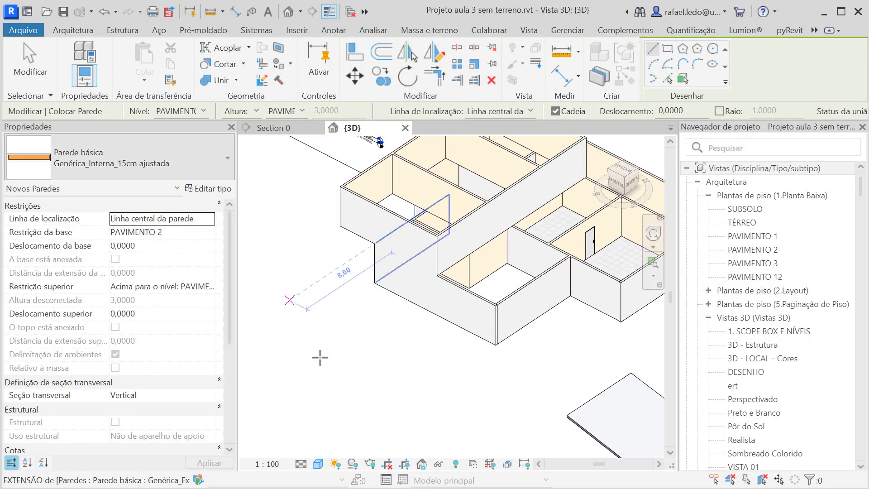
left_click(327, 334)
left_click(401, 375)
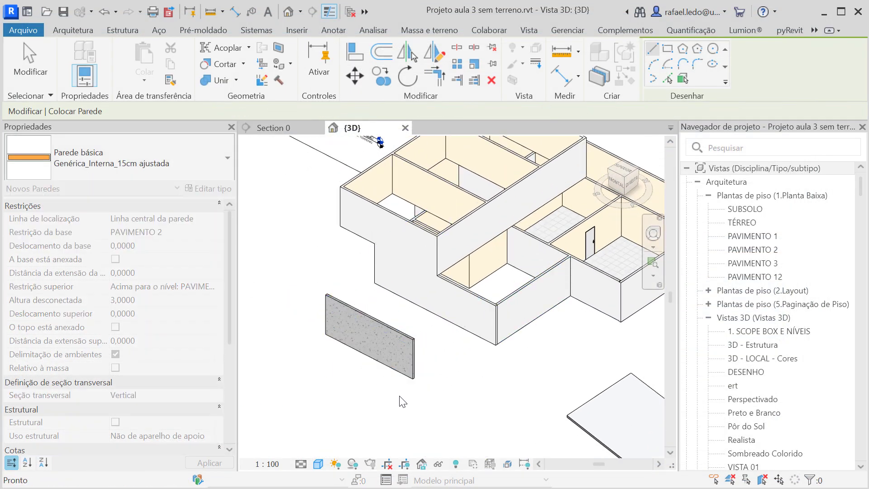
key("Escape")
key("Escape")
- Isolate the new wall in a section box and pull the box's end face inward to cut through the wall's layers
scroll(398, 389, "up", 4)
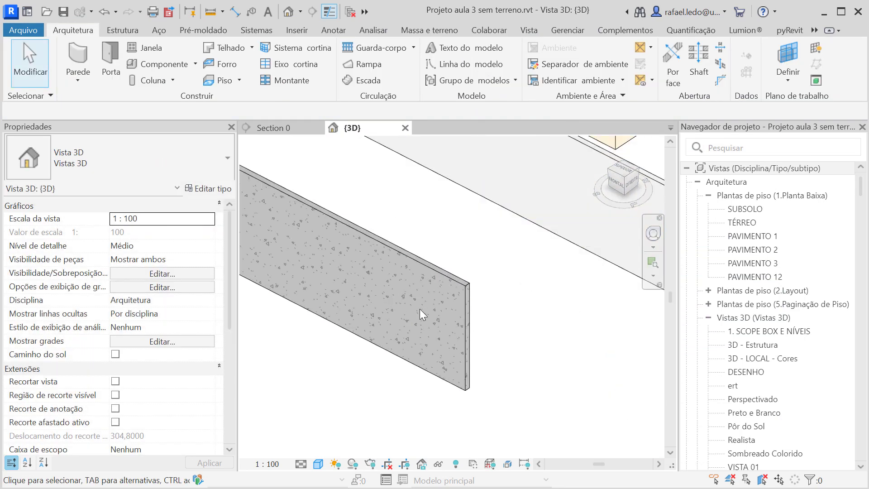
scroll(419, 322, "up", 3)
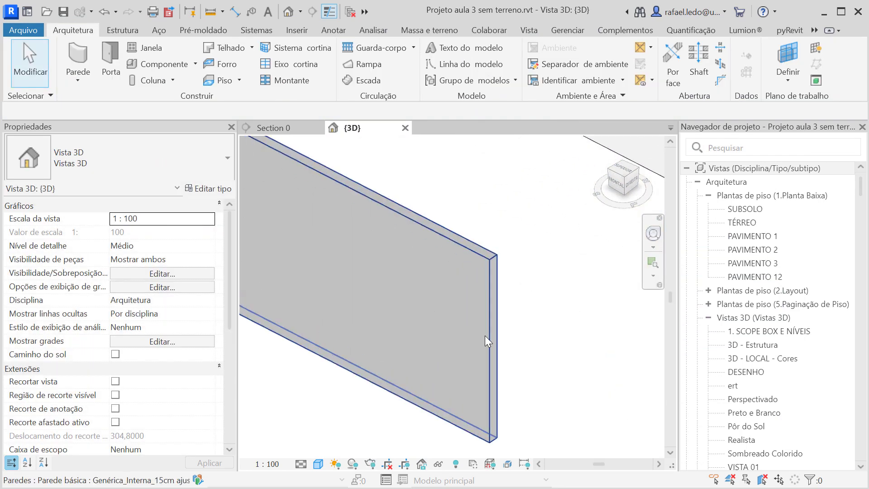
scroll(493, 319, "down", 2)
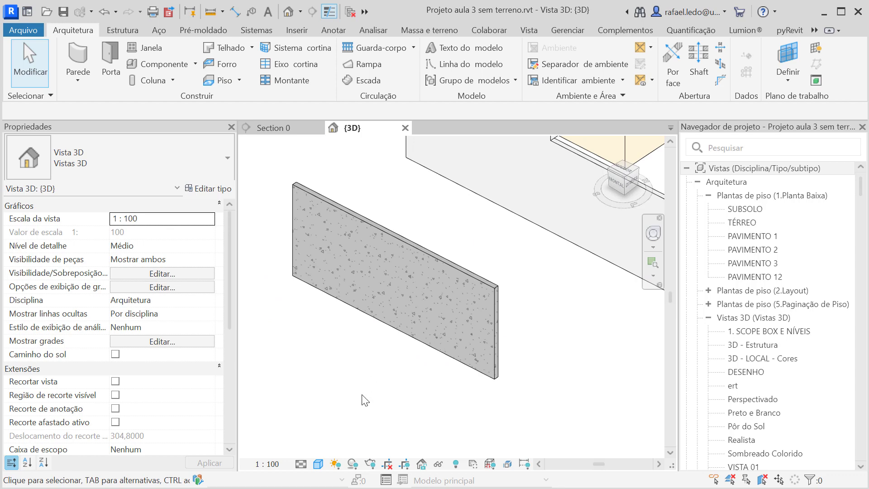
scroll(397, 361, "up", 1)
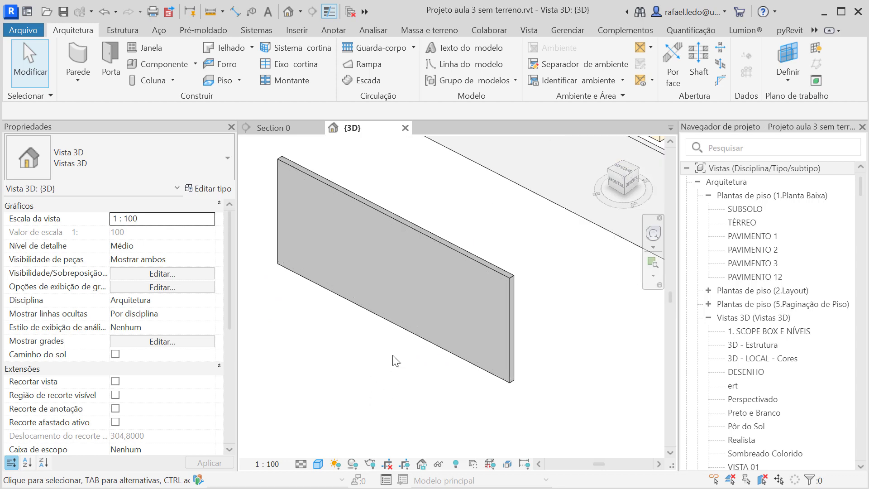
left_click(397, 333)
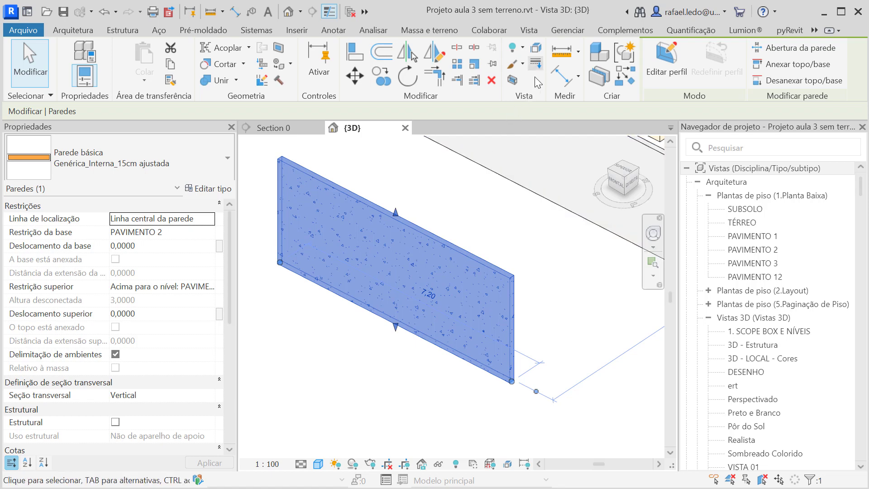
left_click(518, 82)
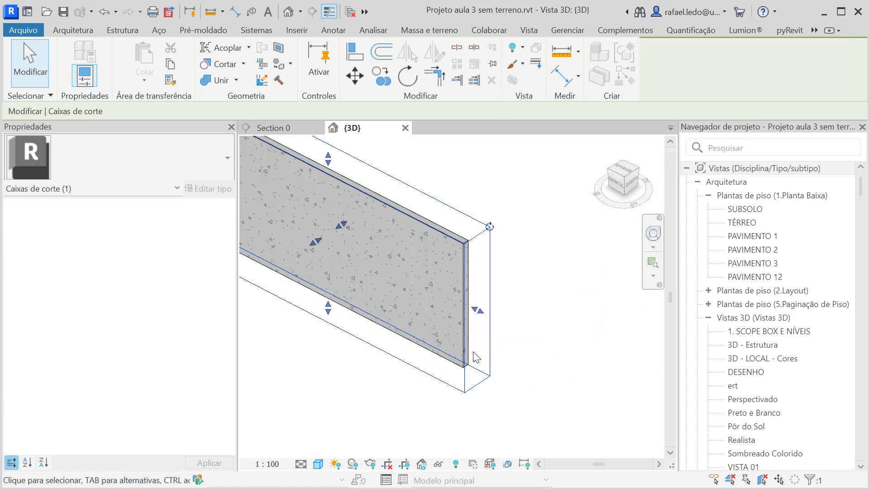
left_click_drag(481, 320, 414, 360)
left_click(415, 400)
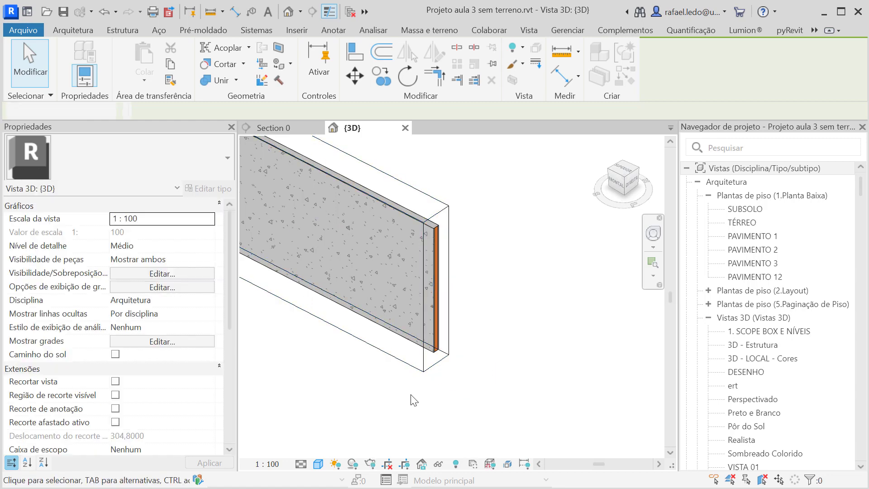
scroll(426, 208, "up", 8)
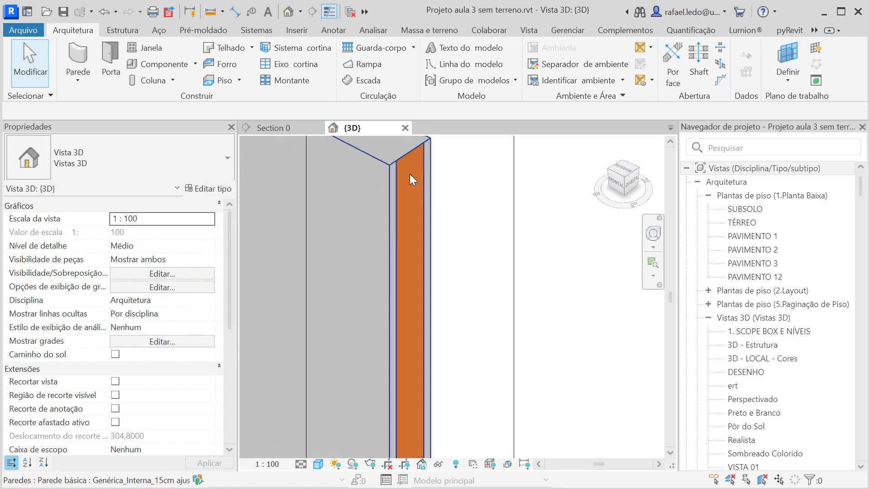
middle_click_drag(541, 284, 563, 320)
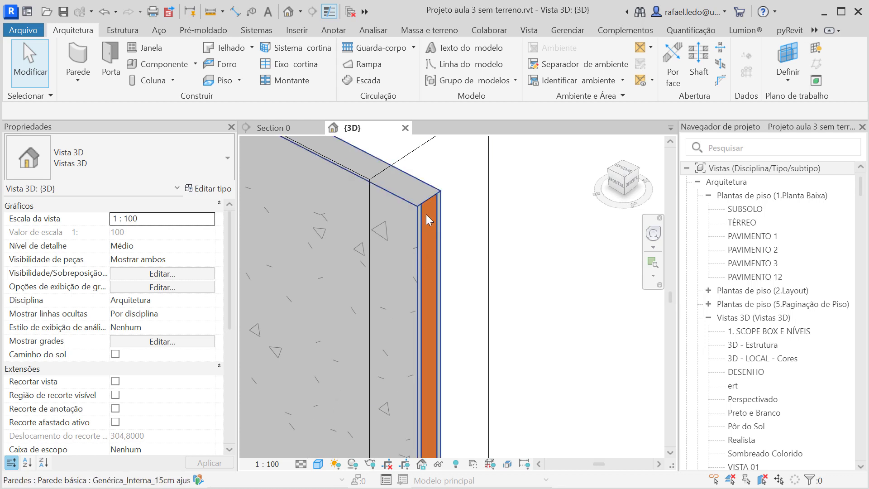
- Switch the 3D view's detail level to Baixo and finally to Alto to compare how the wall's cut end is displayed
left_click(303, 464)
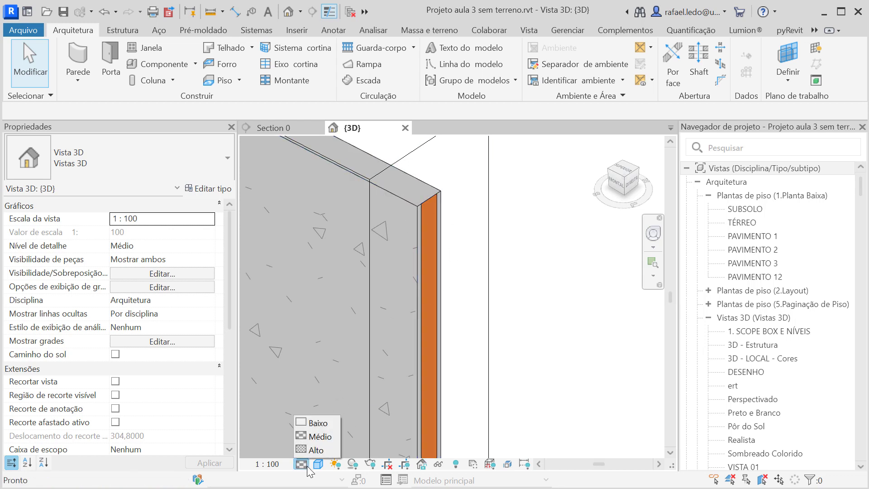
left_click(316, 424)
scroll(496, 224, "down", 3)
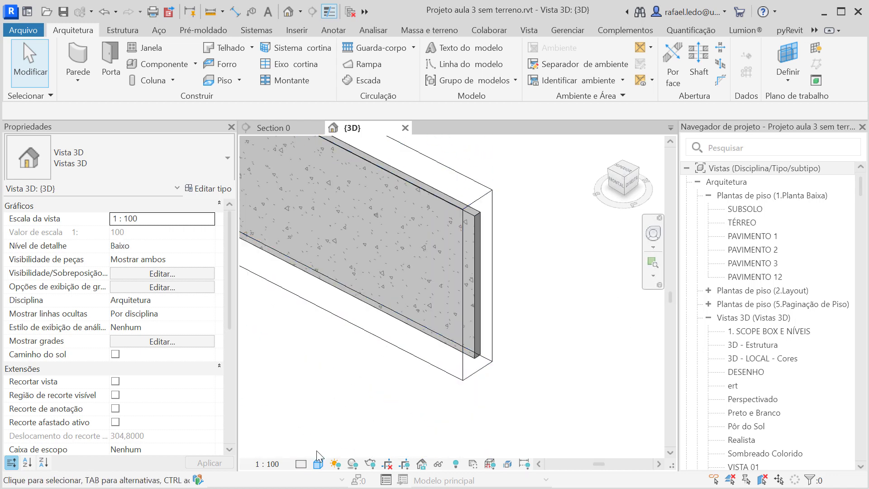
left_click(302, 464)
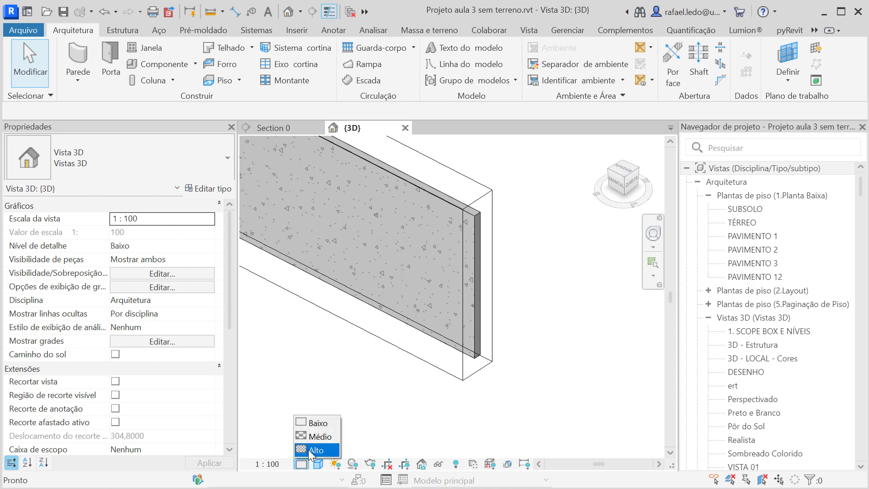
left_click(313, 449)
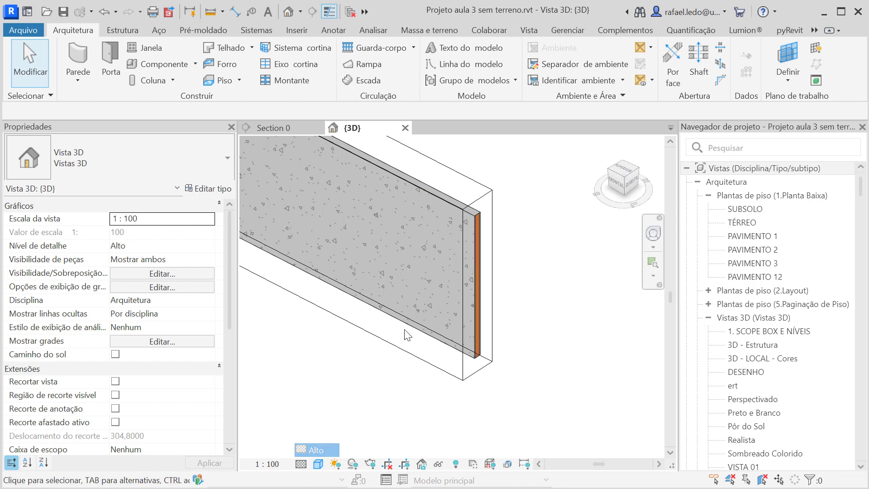
- Extend the section box's end face outward beyond the end of the wall so that it no longer cuts it
scroll(508, 256, "down", 3)
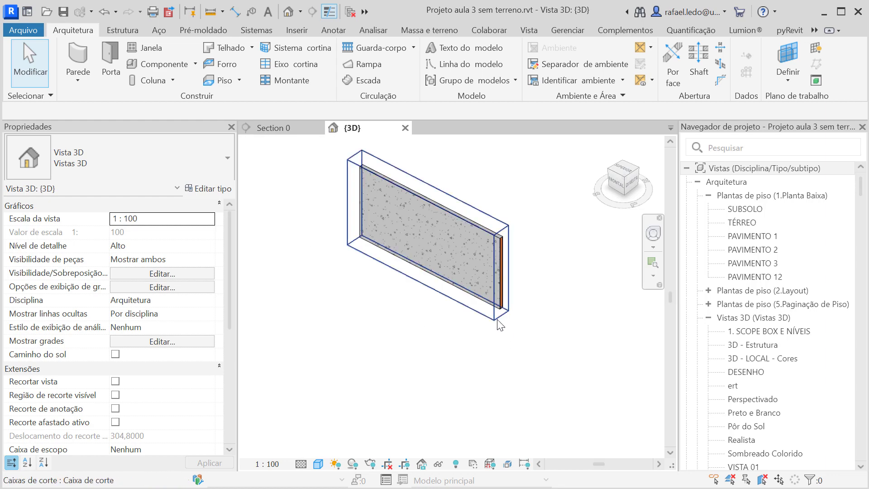
left_click(508, 272)
left_click_drag(505, 274, 569, 318)
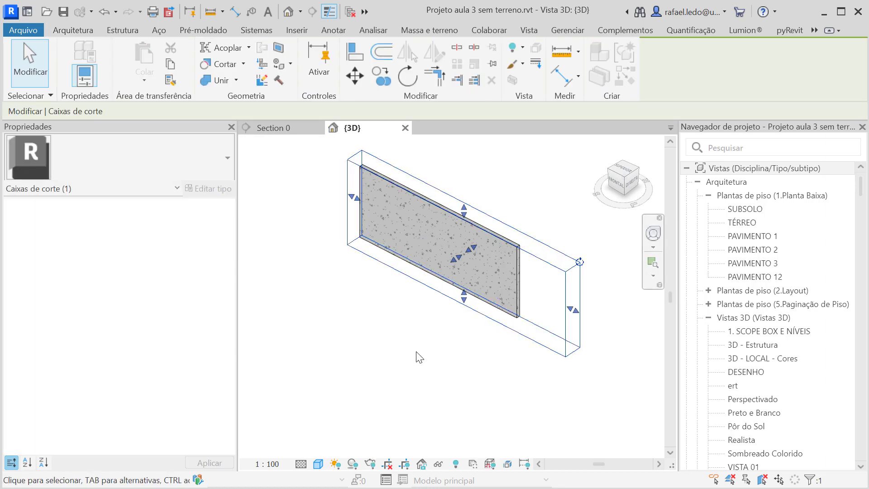
- Turn off the section box in the 3D view's properties
left_click(314, 355)
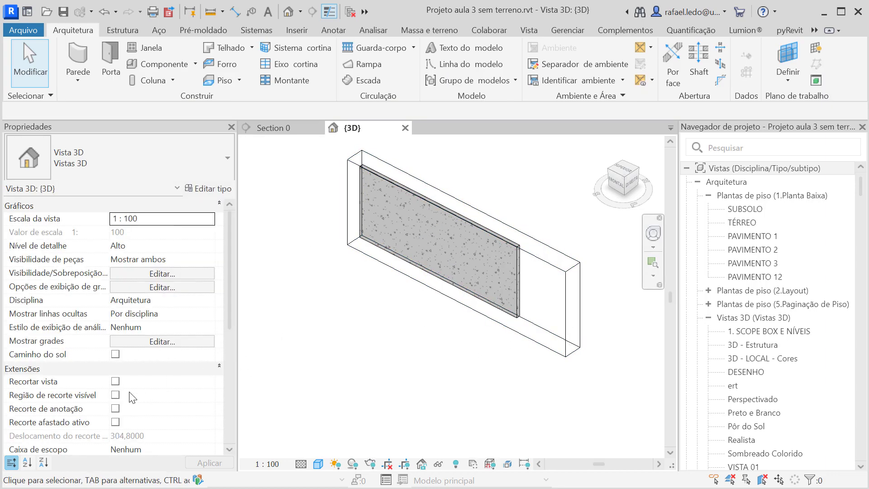
scroll(118, 383, "down", 5)
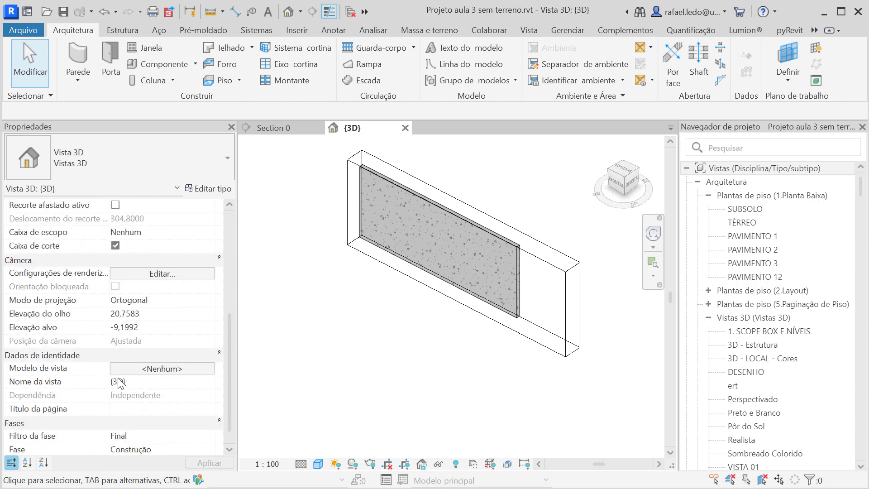
left_click(116, 247)
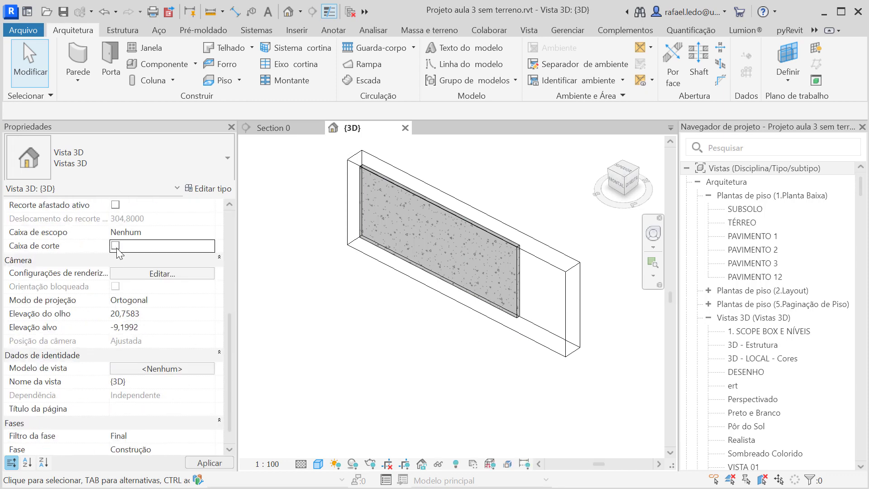
- Set the test wall type's layer wrapping at ends to Nenhum and apply the type change
scroll(528, 227, "up", 5)
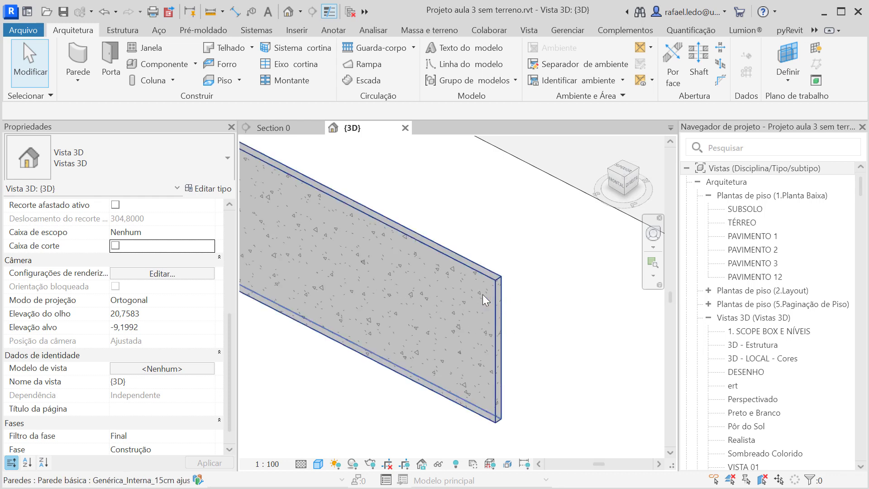
scroll(493, 292, "down", 1)
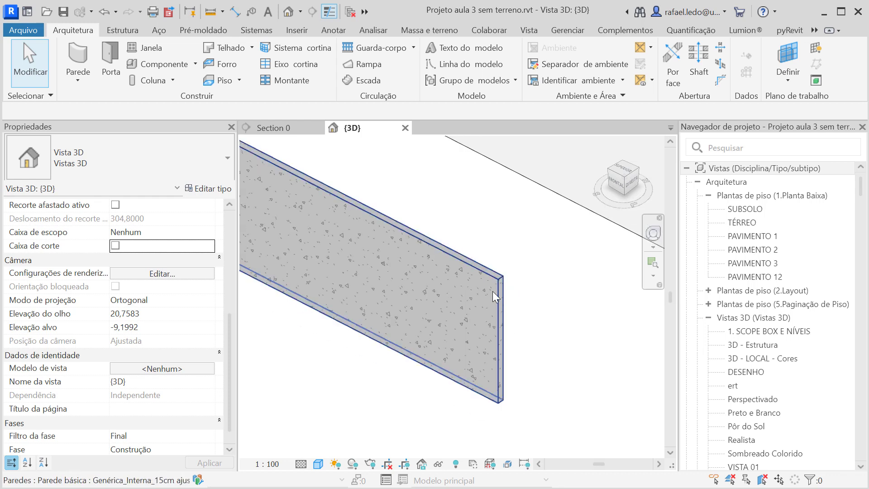
left_click(438, 250)
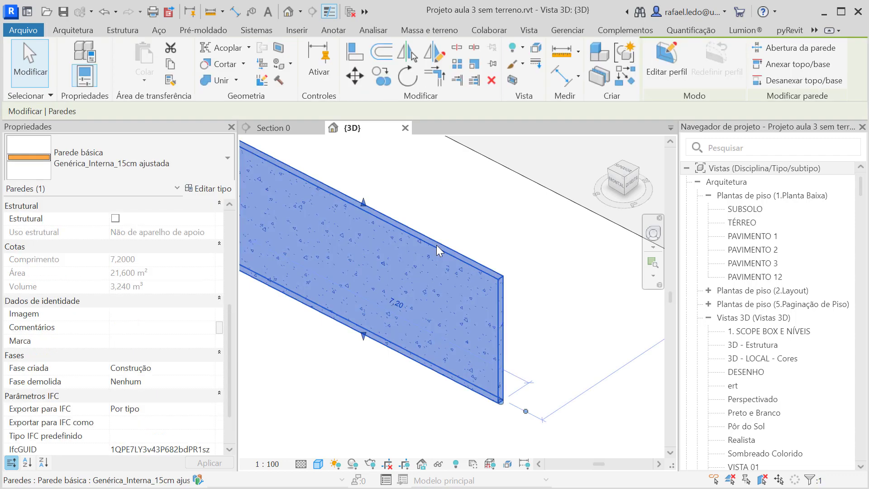
left_click(212, 189)
left_click(671, 147)
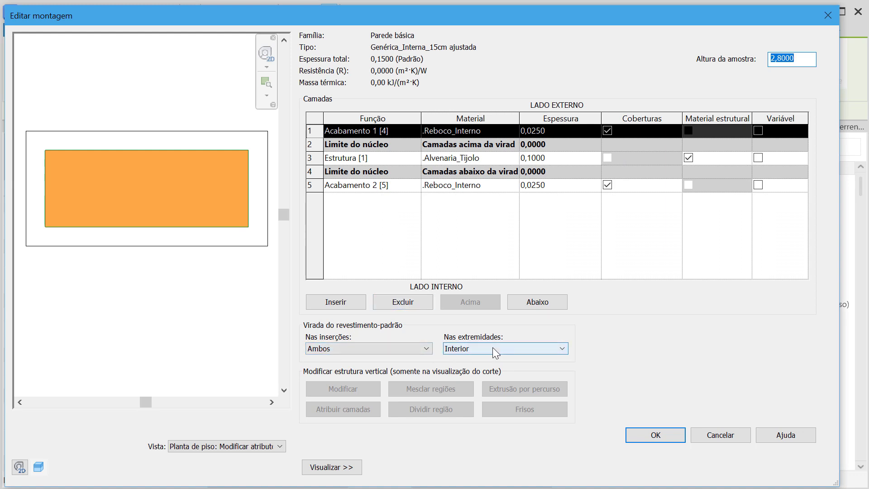
left_click(474, 349)
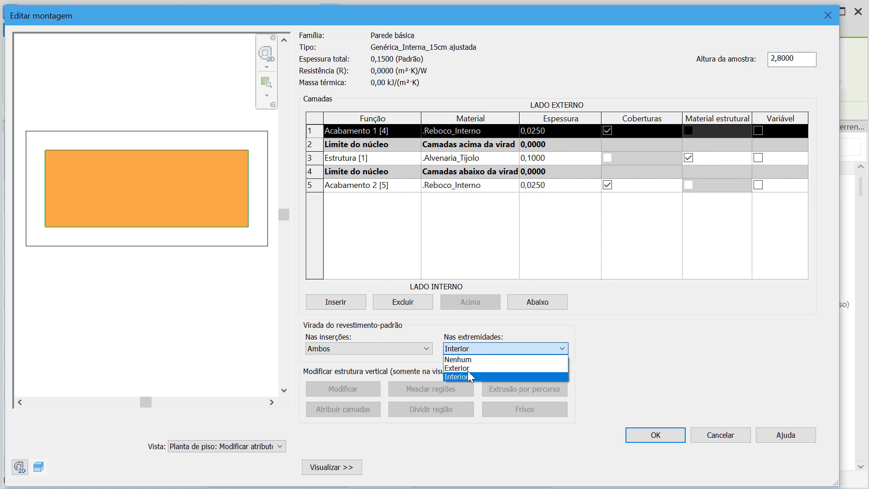
left_click(471, 360)
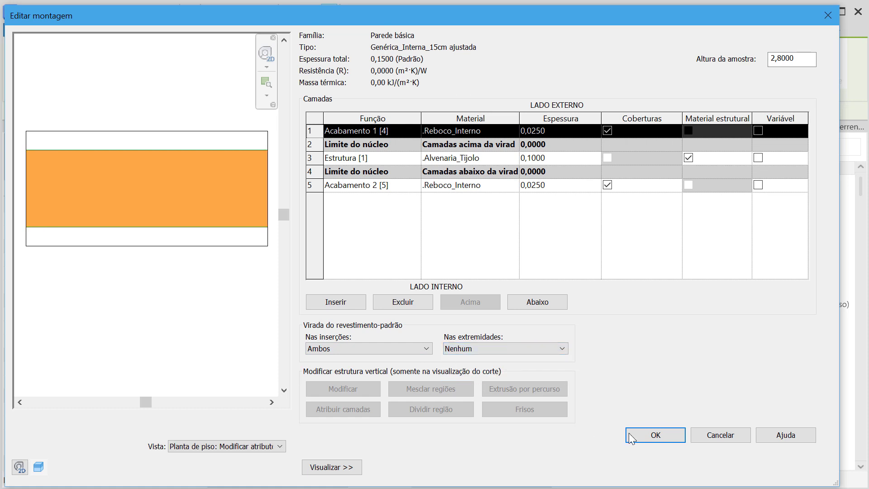
left_click(639, 434)
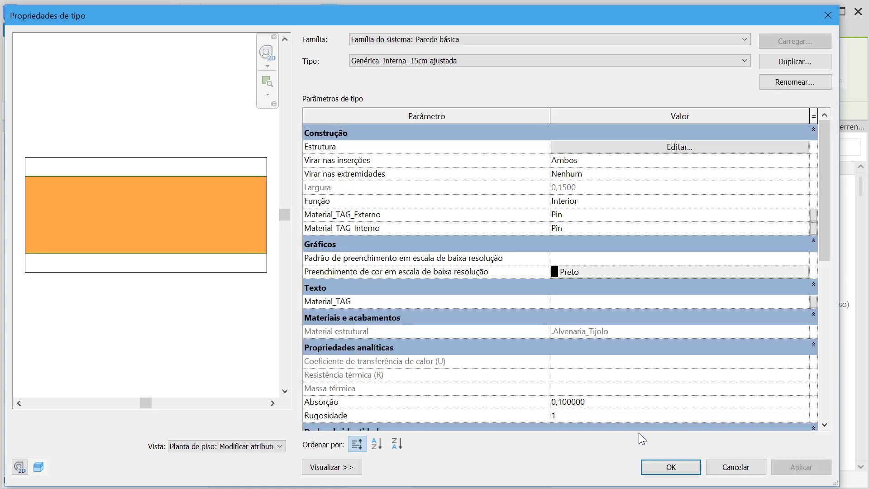
left_click(687, 466)
left_click(552, 416)
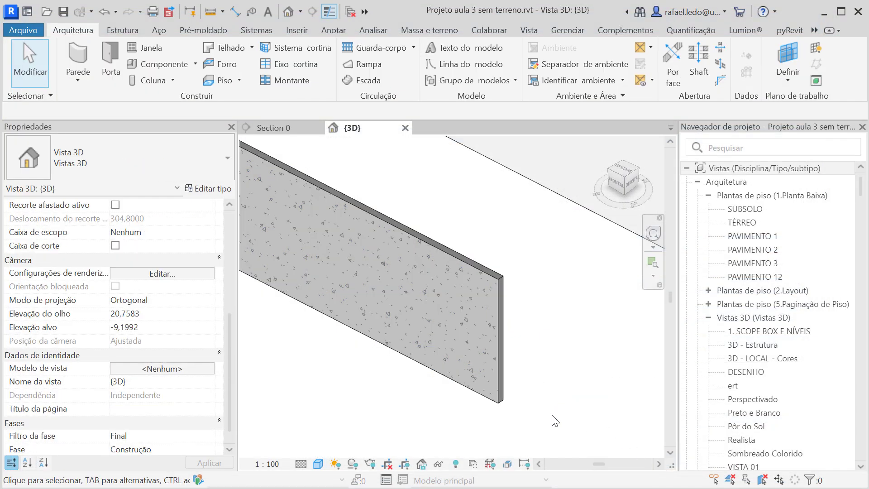
- Select the test wall and examine its height against the level lines from the front in 3D
scroll(471, 368, "down", 5)
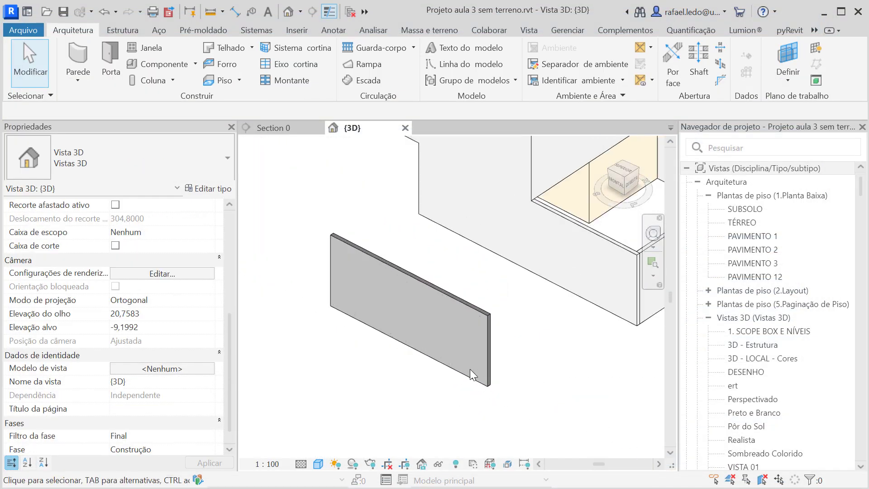
left_click(469, 334)
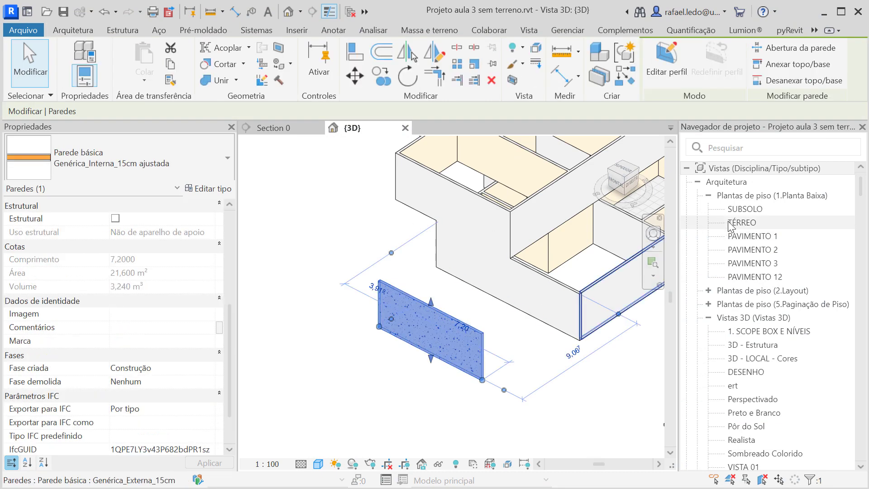
scroll(355, 333, "down", 5)
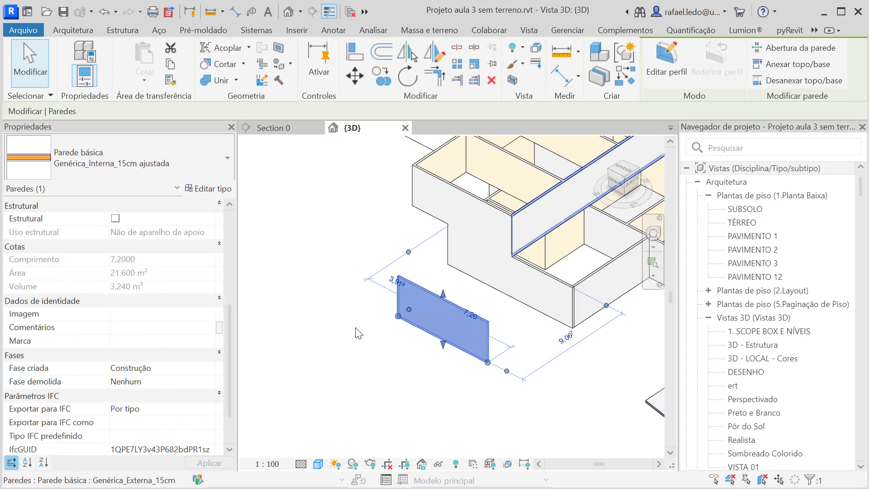
middle_click_drag(459, 286, 506, 249, "shift")
scroll(349, 230, "up", 1)
middle_click_drag(424, 254, 428, 233, "shift")
left_click(629, 182)
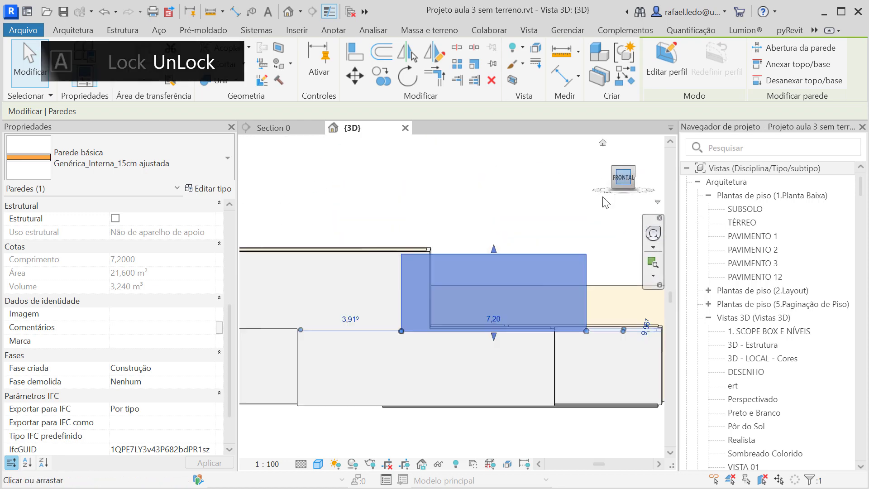
scroll(325, 298, "up", 3)
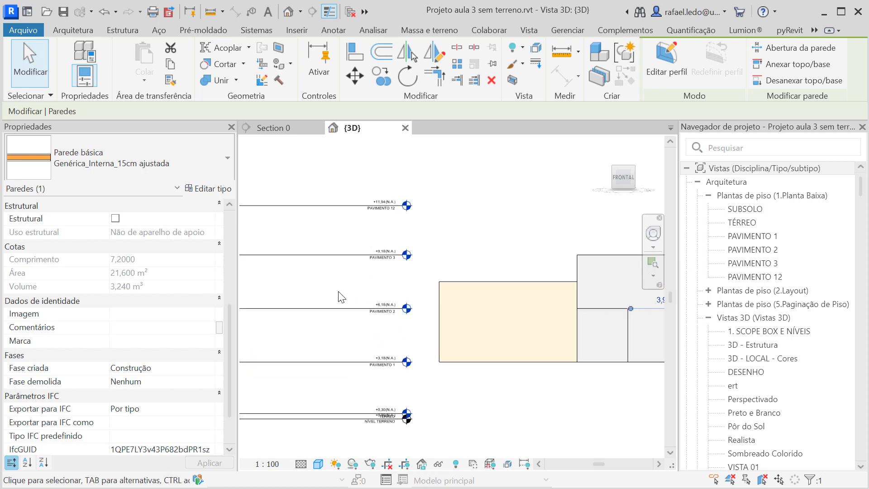
scroll(342, 297, "down", 2)
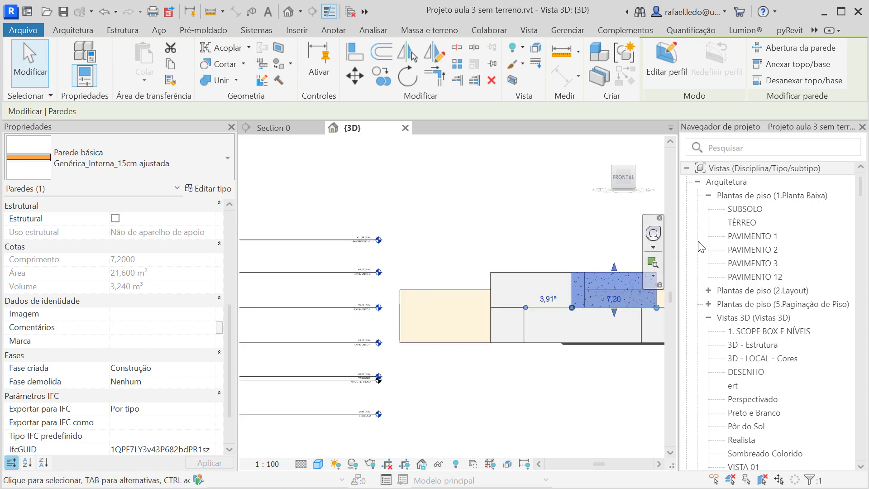
- Open the PAVIMENTO 2 floor plan and examine the layers at the test wall's end up close
left_click(761, 250)
double_click(761, 251)
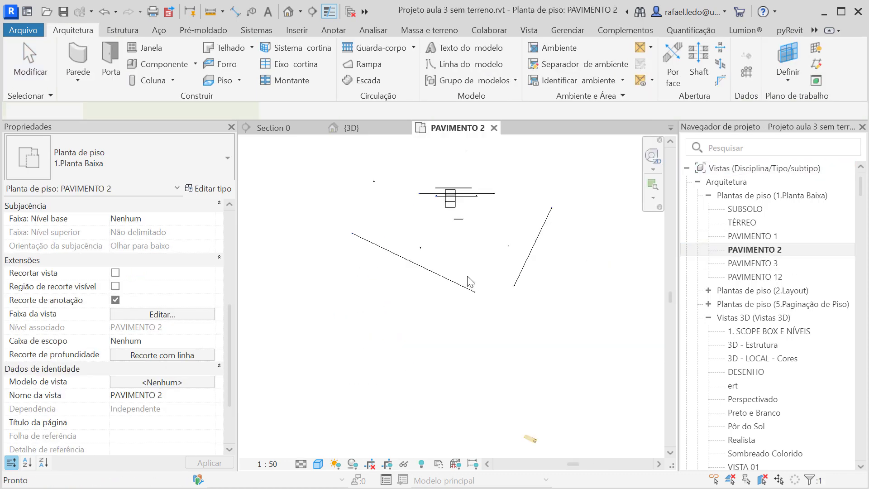
scroll(461, 224, "up", 4)
scroll(540, 282, "up", 2)
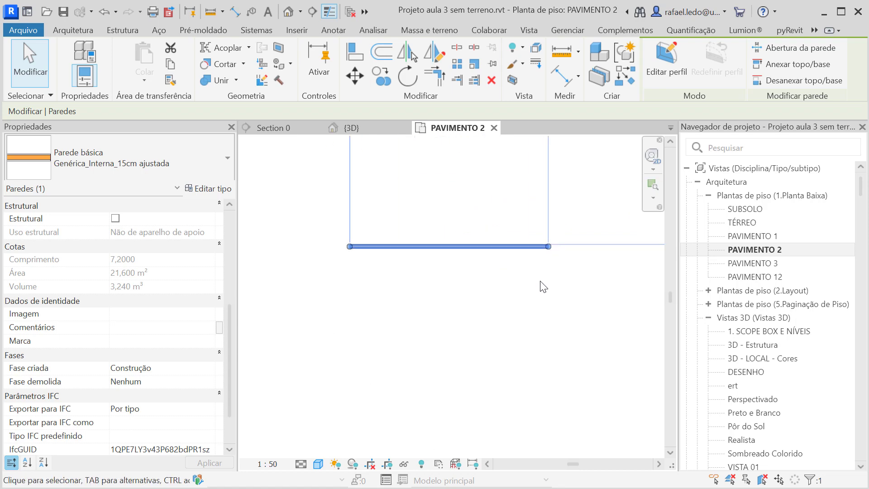
left_click(541, 281)
scroll(551, 243, "up", 4)
scroll(551, 249, "up", 3)
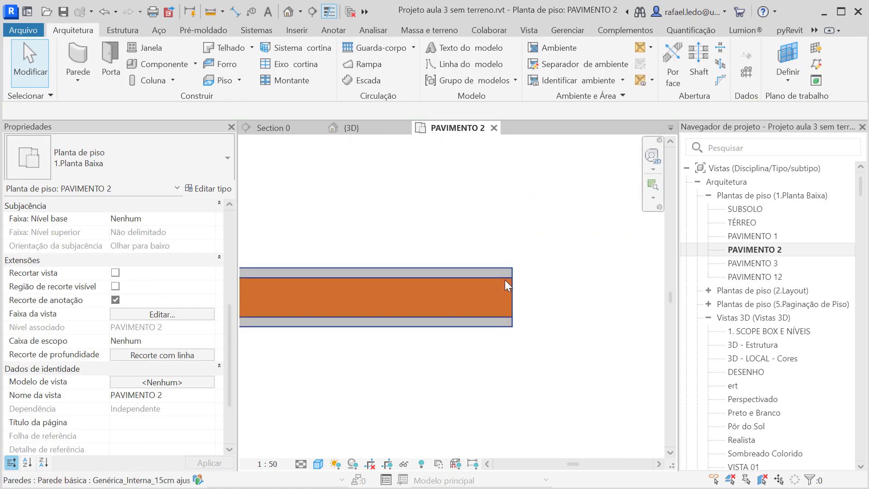
scroll(530, 311, "up", 1)
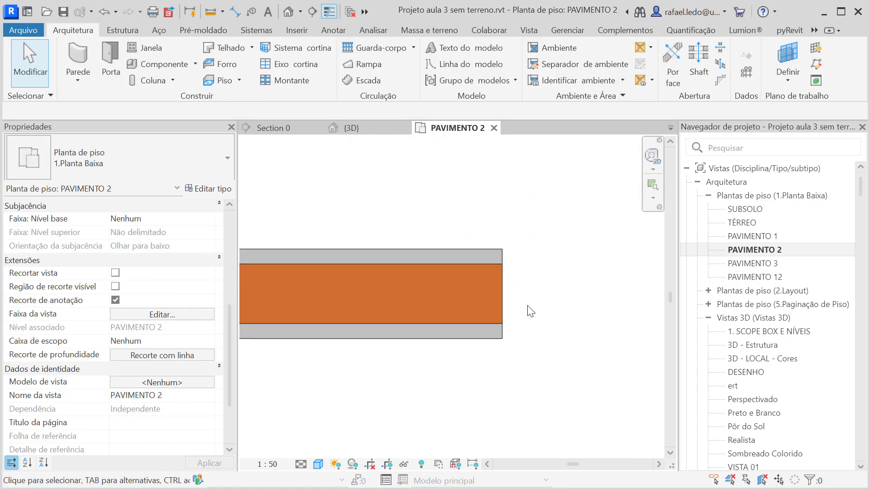
- Choose .Reboco_Externo as the material of the Acabamento 1 [4] layer in the test wall's structure
left_click(445, 262)
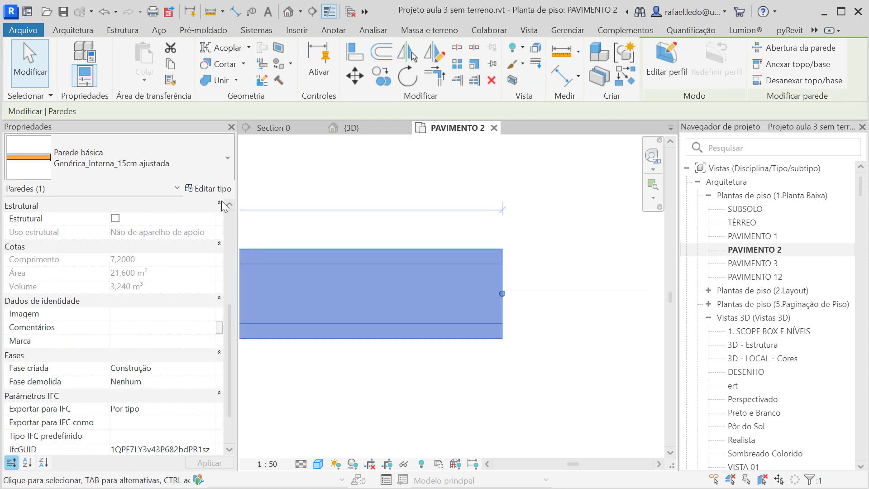
left_click(212, 189)
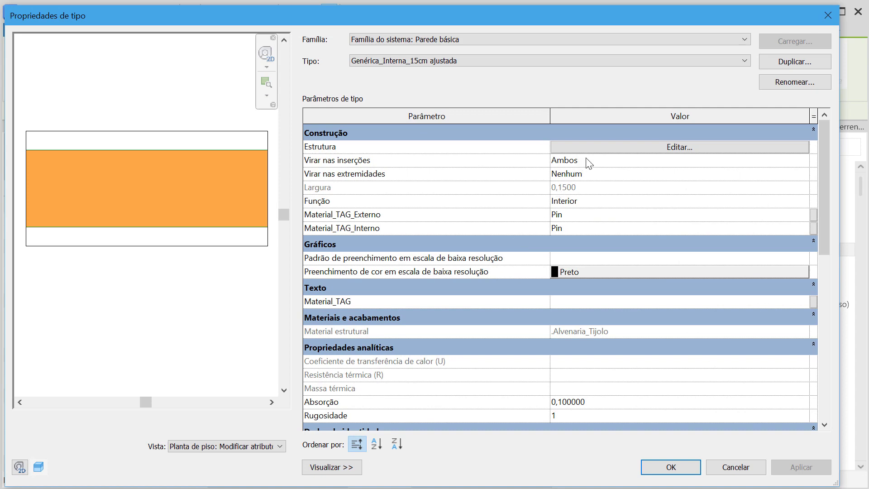
left_click(607, 150)
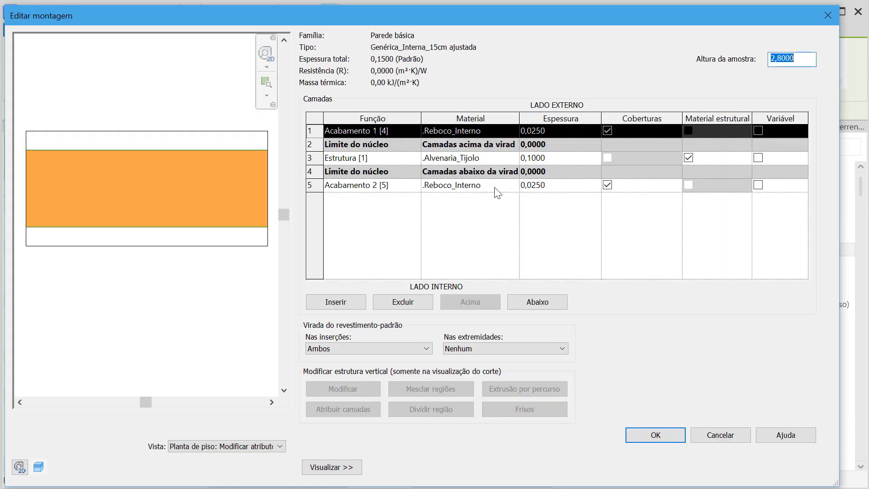
left_click(514, 130)
left_click(514, 130)
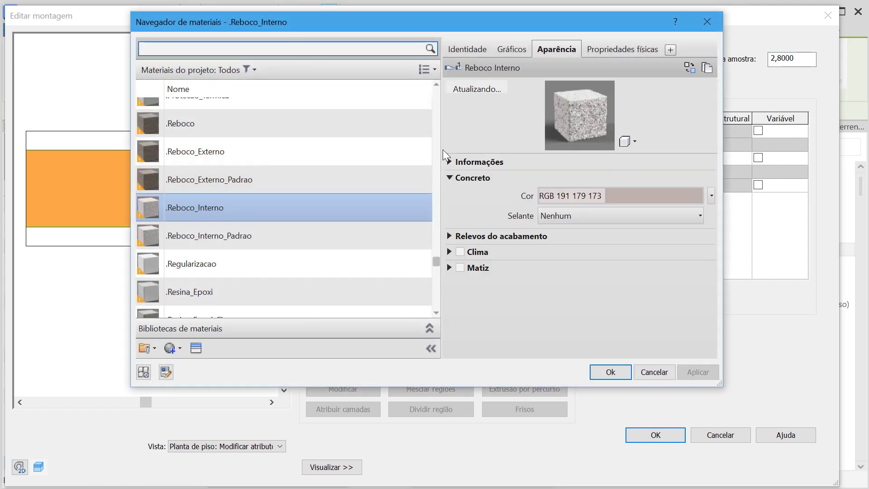
left_click(254, 160)
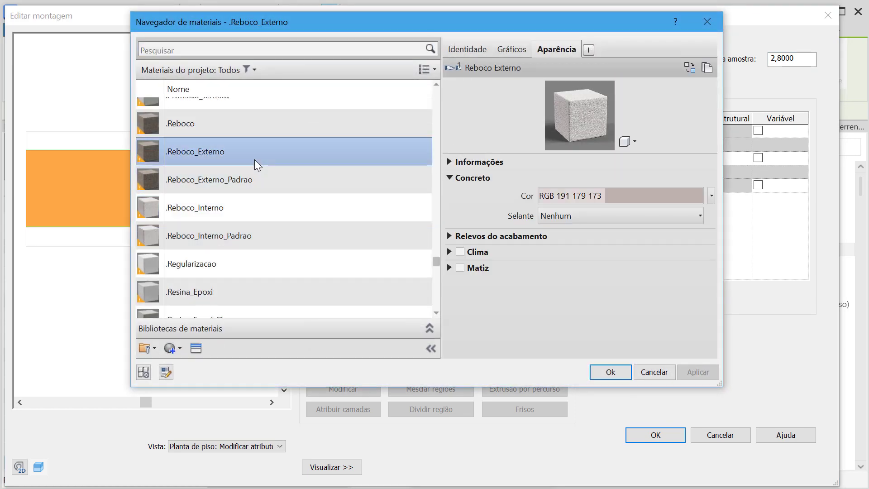
- Set the .Reboco_Externo material's shading colour to RGB 72 72 72 and accept the material for the layer
left_click(511, 51)
left_click(471, 50)
left_click(505, 49)
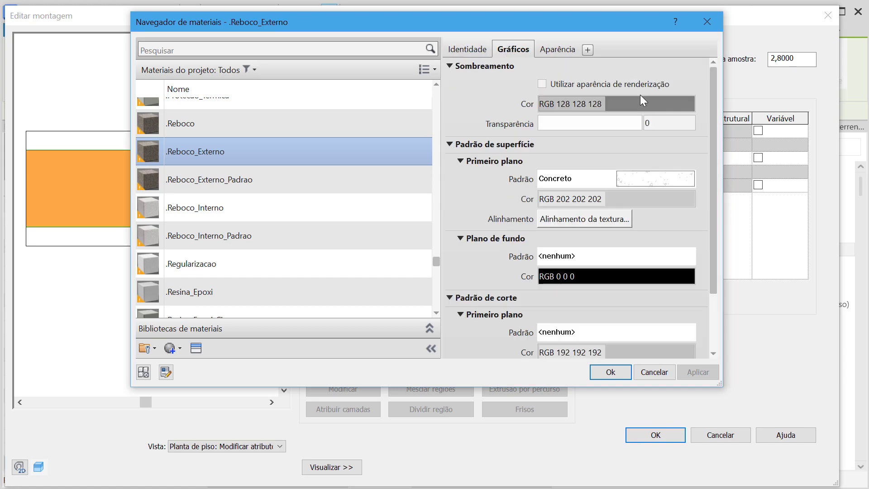
left_click(630, 105)
left_click_drag(585, 165, 585, 192)
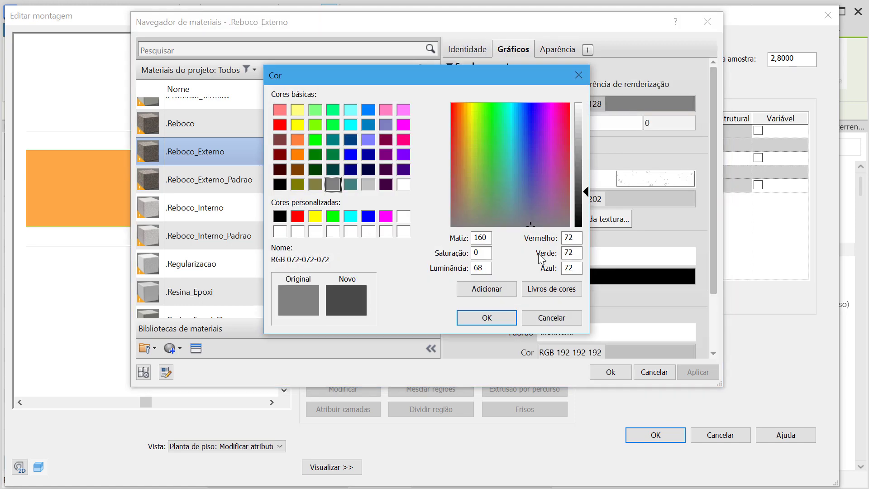
left_click(488, 317)
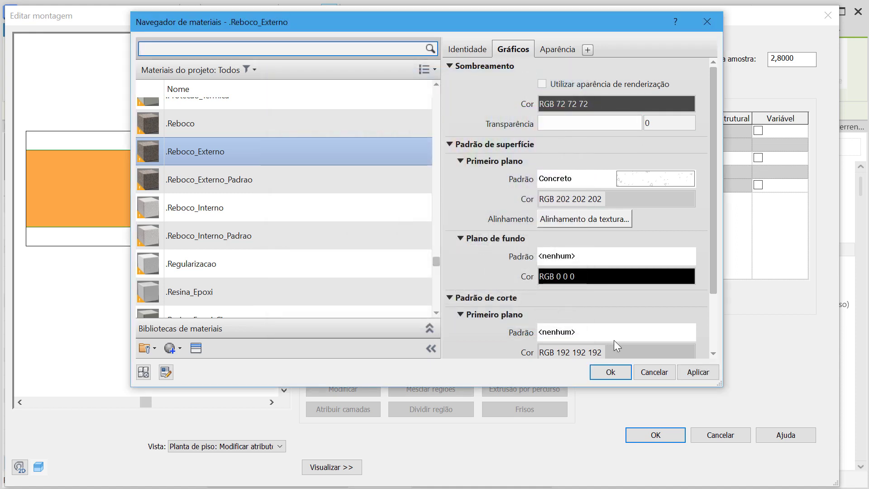
left_click(611, 373)
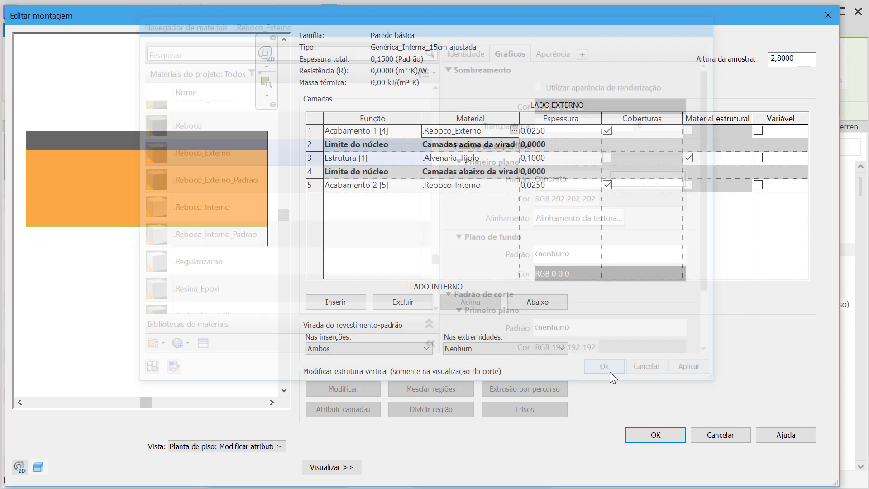
- Review the graphics settings of the .Alvenaria_Tijolo core material and apply the edited wall structure to the test wall
left_click(514, 156)
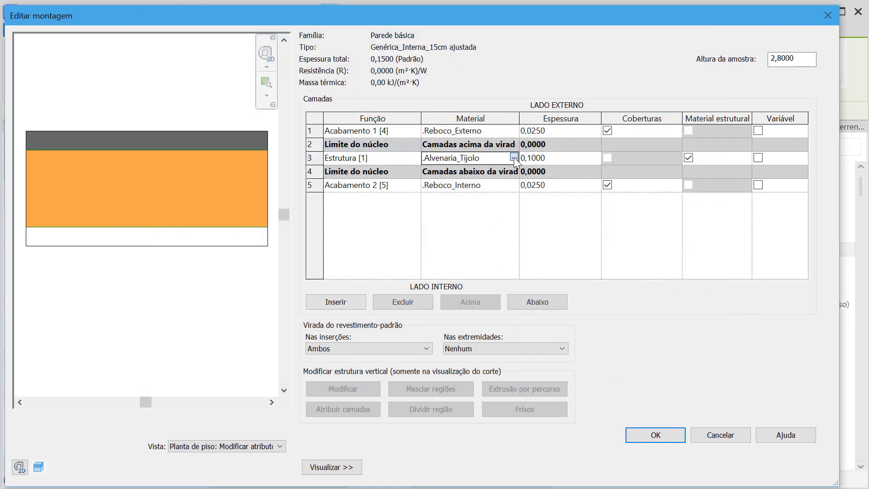
left_click(514, 158)
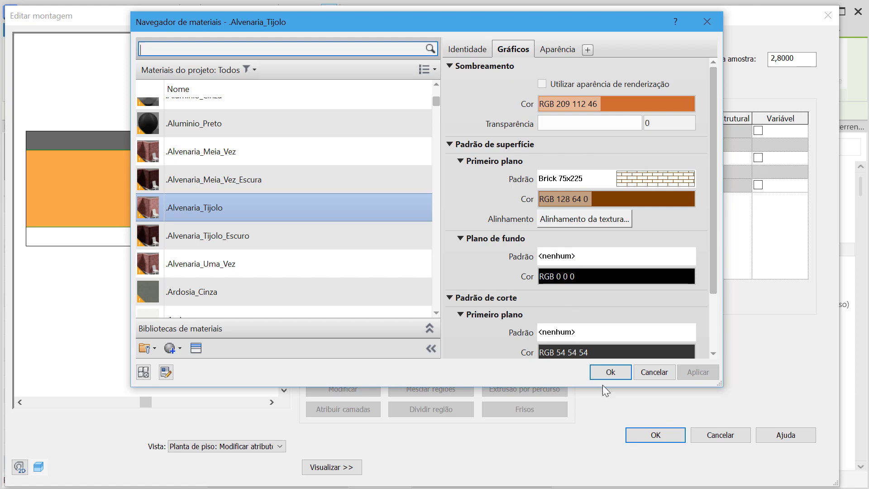
left_click(607, 373)
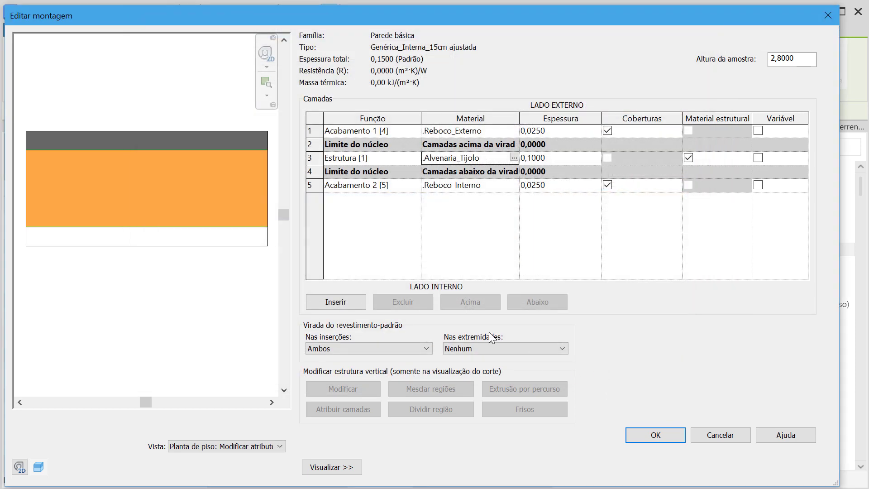
left_click(636, 439)
left_click(662, 466)
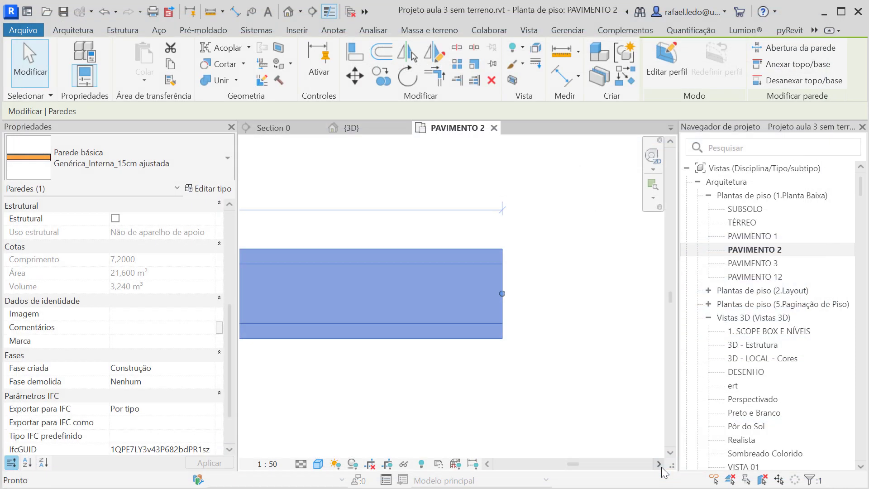
left_click(583, 420)
scroll(473, 280, "up", 1)
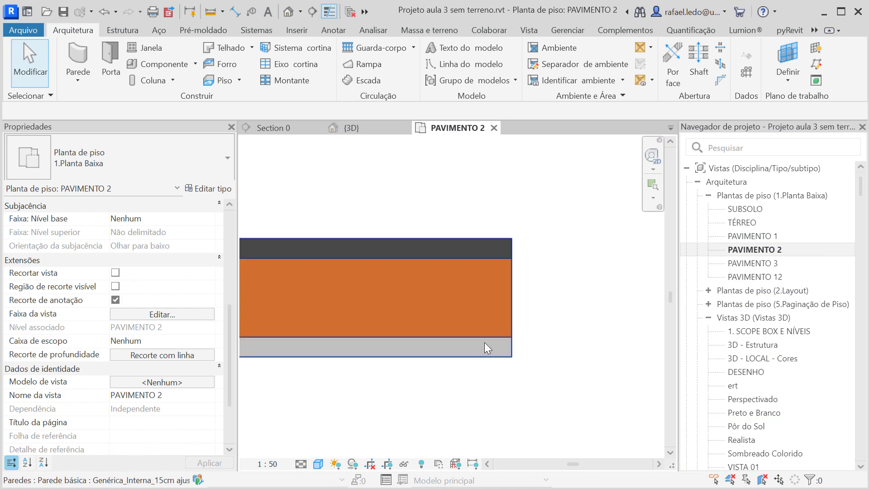
- Set the test wall type's layer wrapping at ends to Exterior and apply the structure change
left_click(416, 355)
left_click(199, 188)
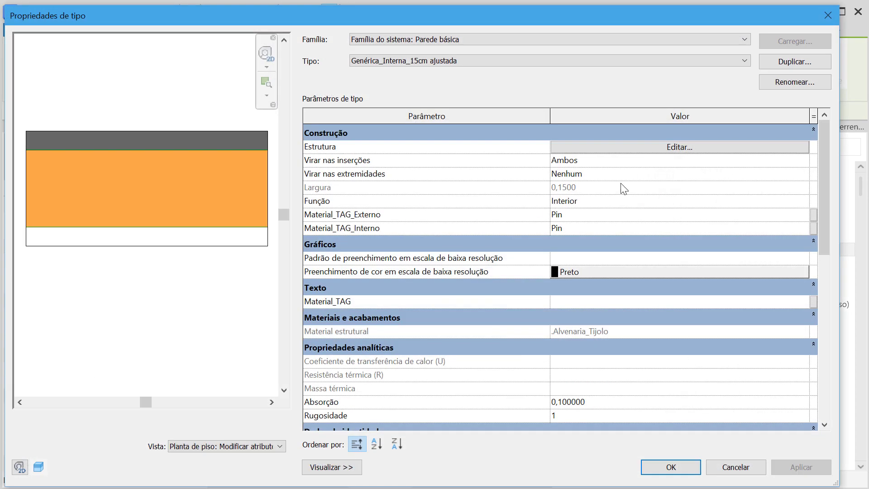
left_click(633, 149)
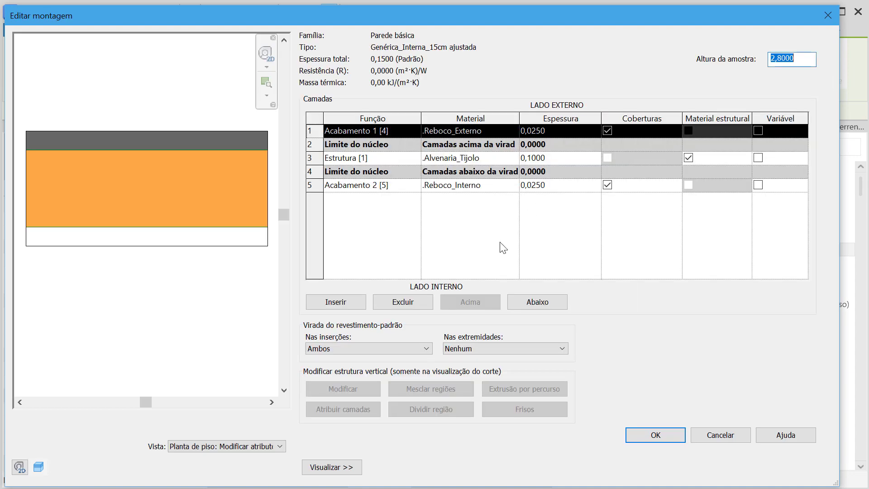
left_click(501, 349)
left_click(487, 367)
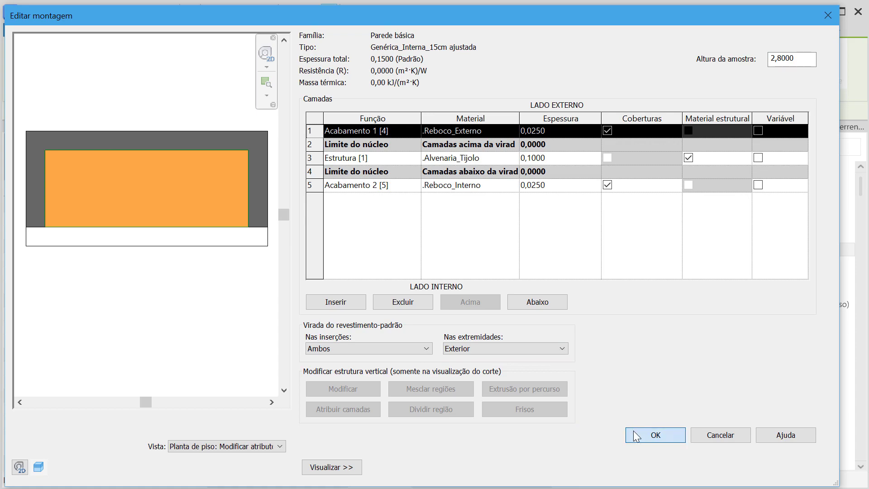
left_click(655, 435)
left_click(667, 466)
key("Escape")
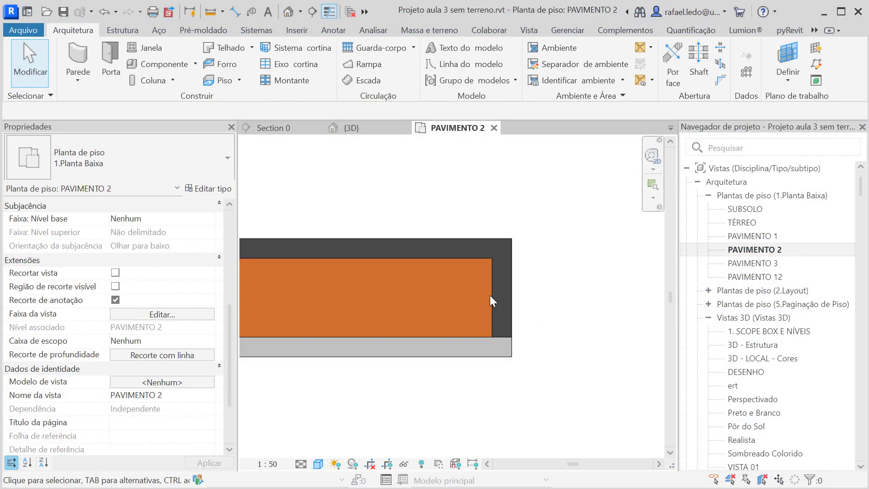
- Change the wrapping at ends to Interior in the test wall type's structure
left_click(516, 320)
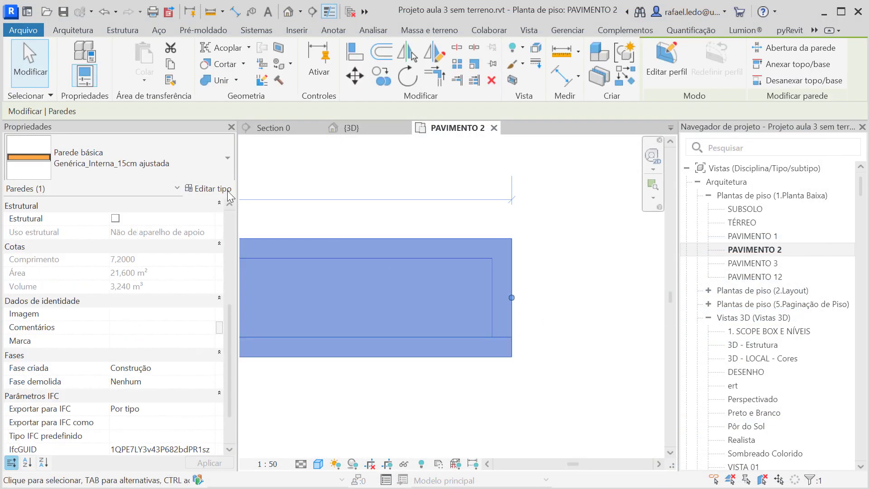
left_click(208, 189)
left_click(638, 161)
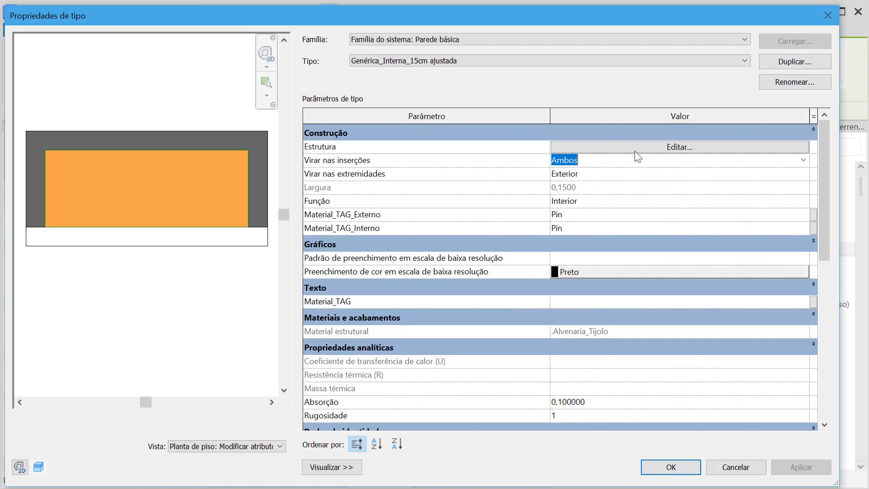
left_click(638, 147)
left_click(529, 352)
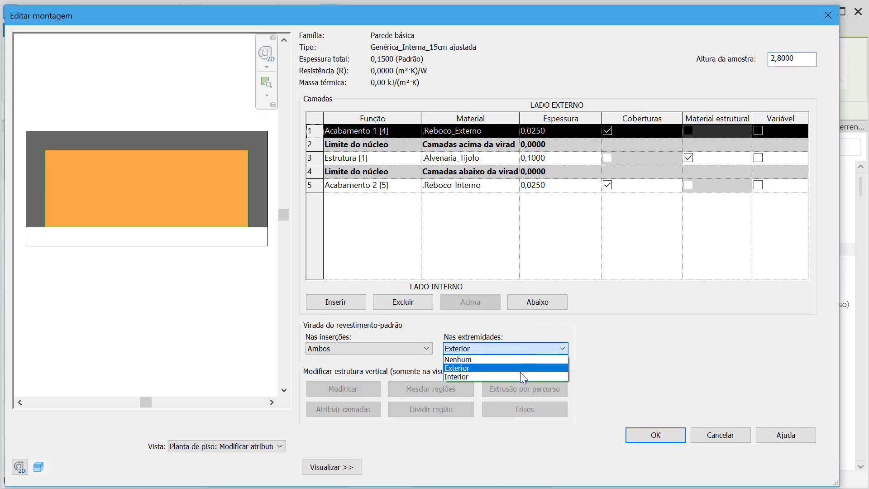
left_click(520, 372)
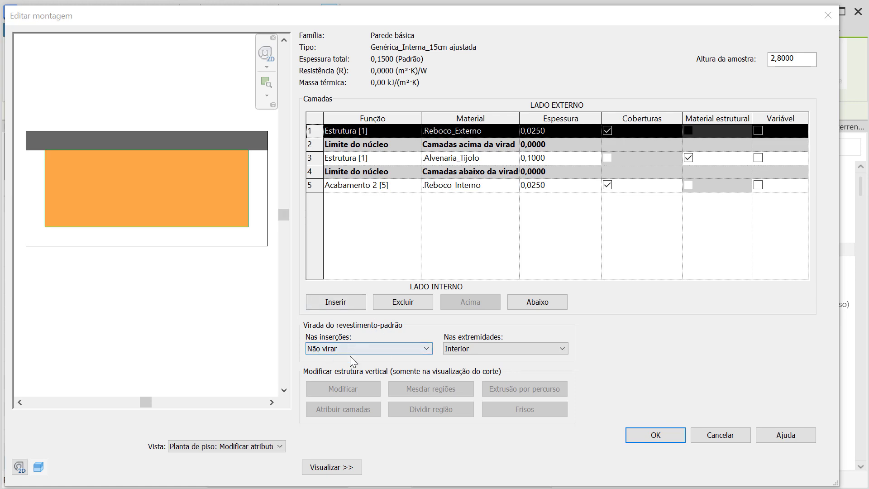
- Set the wrapping at inserts to Não virar and apply the edited wall type
left_click(329, 350)
left_click(333, 358)
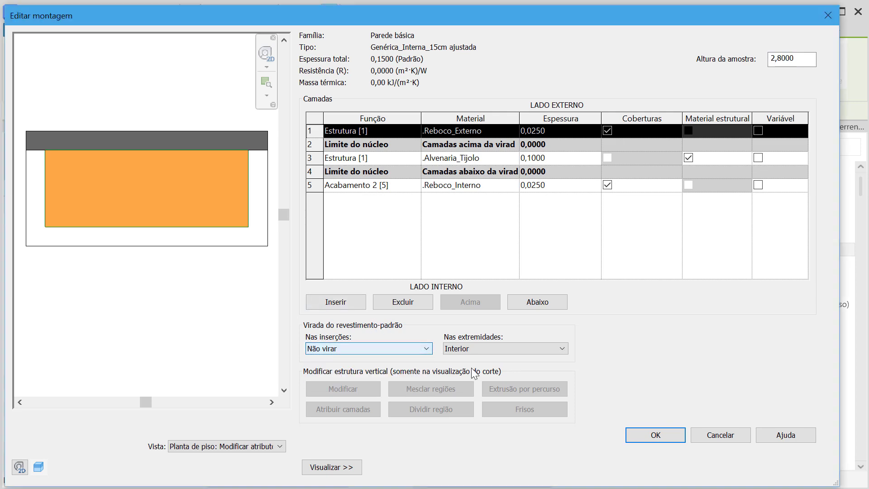
left_click(655, 434)
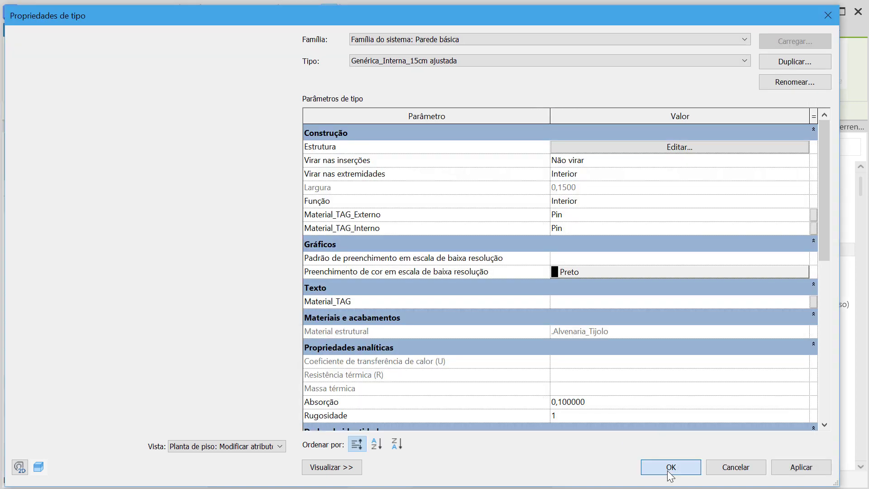
left_click(667, 465)
- Place a PO_Abrir_0.86x2.10 door in the test wall, about 24 cm from its left end
scroll(561, 323, "down", 5)
left_click(546, 384)
scroll(466, 359, "up", 3)
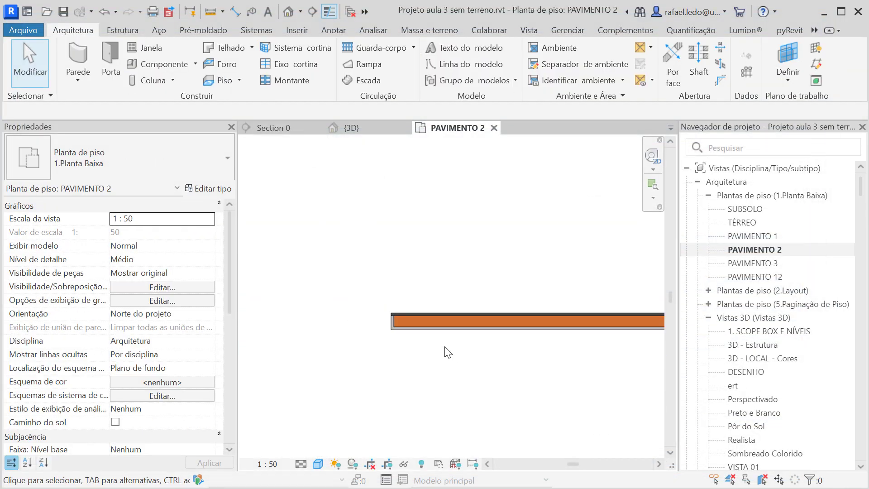
scroll(505, 272, "up", 1)
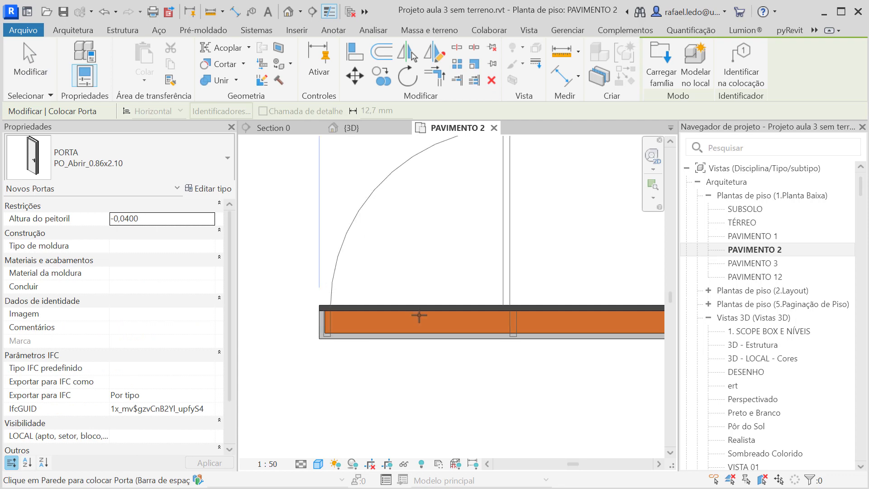
left_click(470, 322)
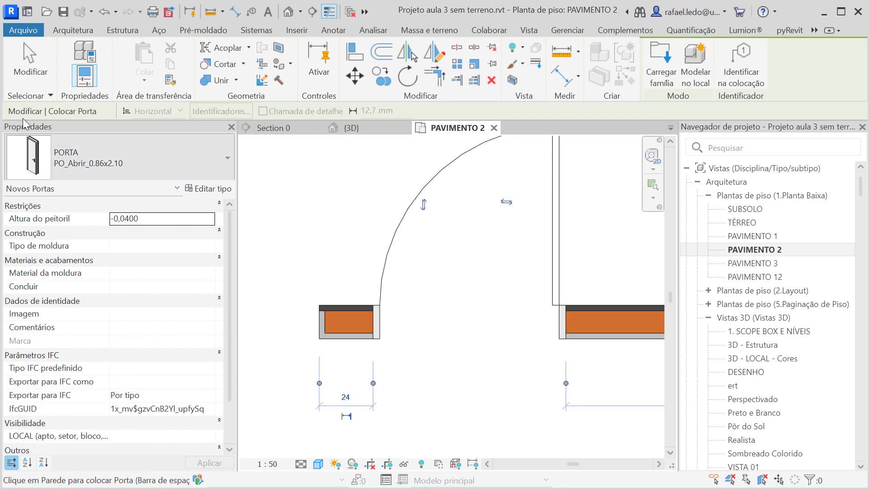
left_click(30, 63)
- Check the wall layers at the door jambs, and set the wall type's wrapping at inserts to Exterior
scroll(604, 324, "up", 4)
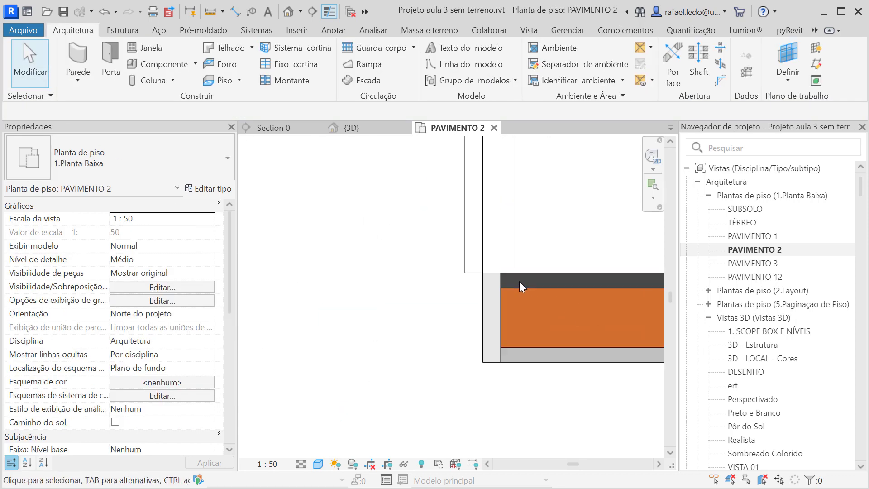
scroll(543, 362, "down", 4)
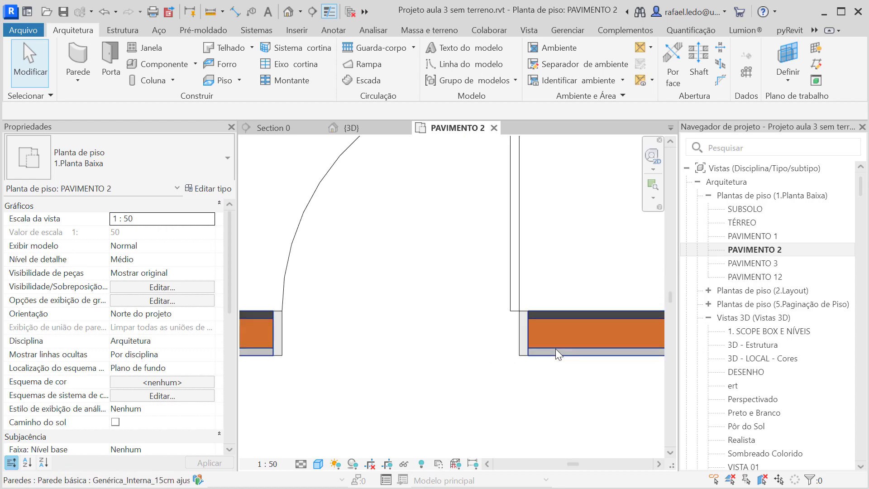
scroll(450, 382, "up", 2)
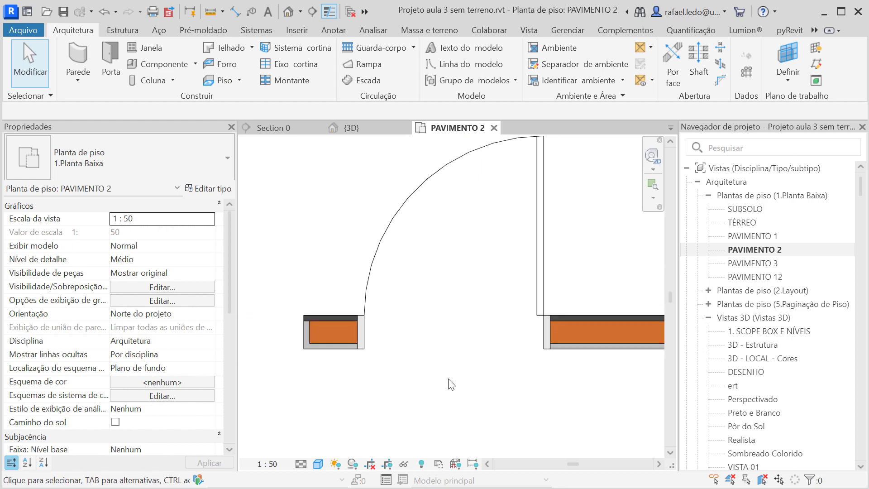
scroll(369, 358, "down", 2)
scroll(341, 333, "up", 3)
left_click(330, 344)
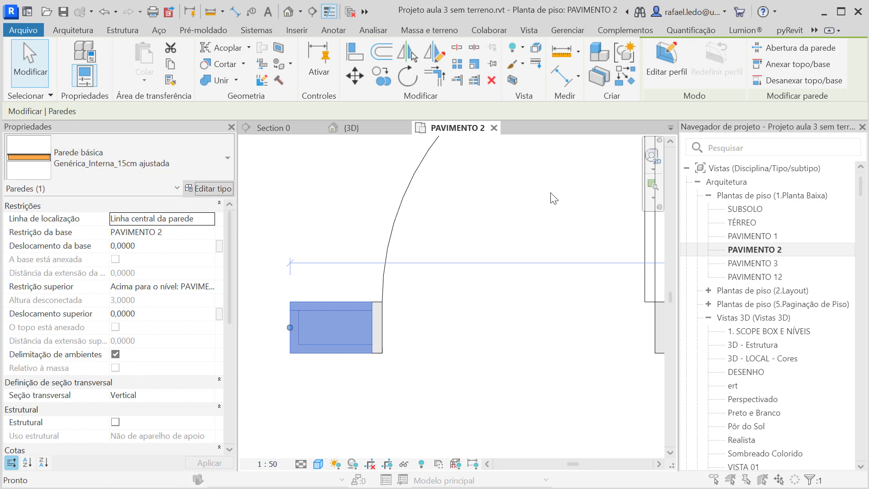
left_click(207, 189)
left_click(633, 149)
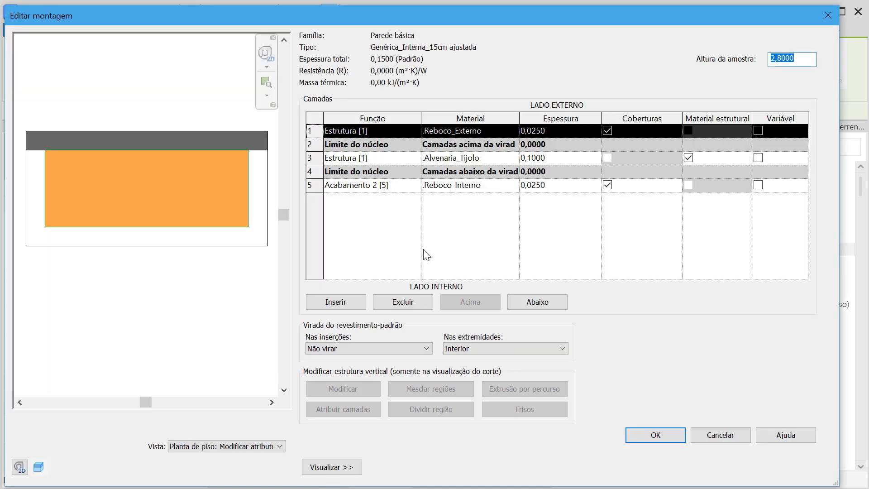
left_click(379, 347)
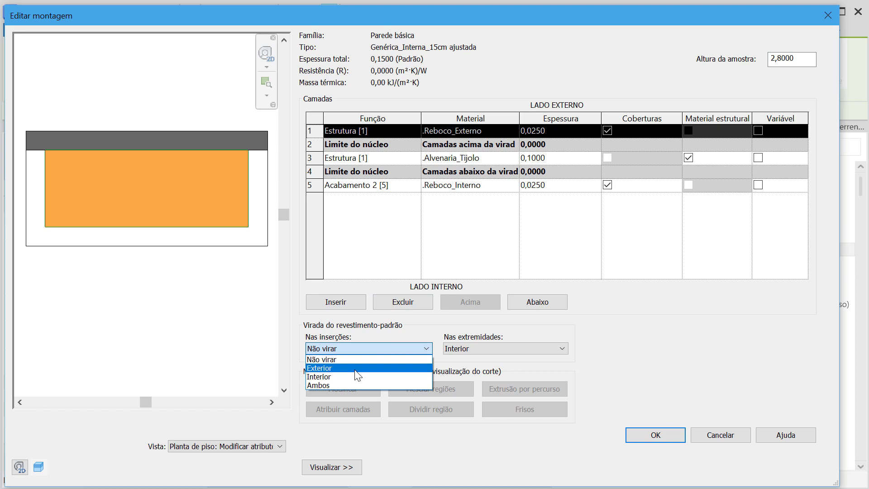
left_click(356, 370)
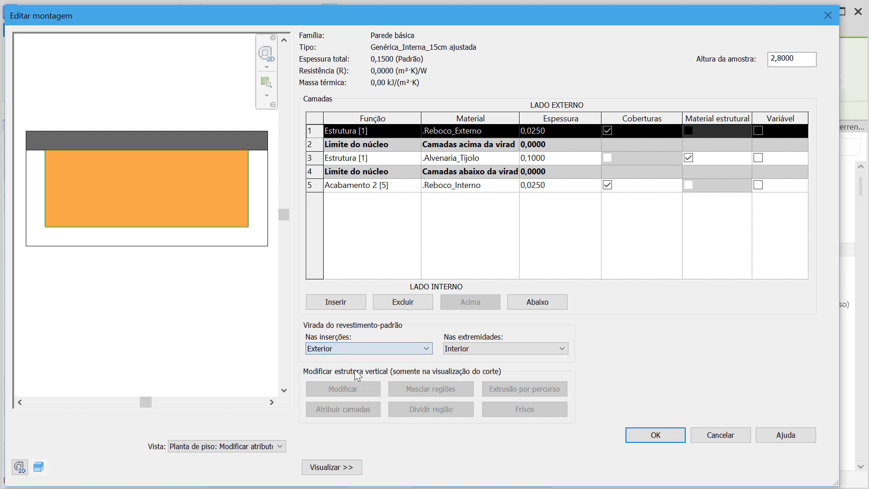
left_click(654, 441)
left_click(661, 466)
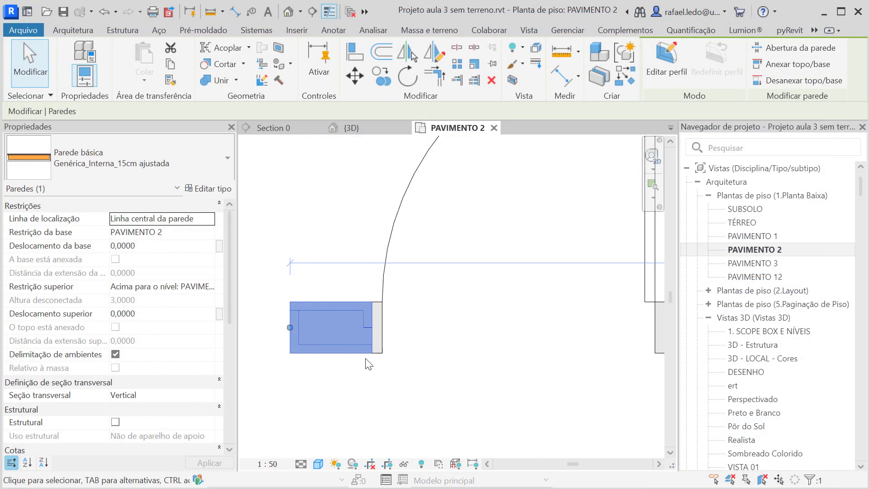
left_click(359, 359)
- Examine the exterior plaster's return at the door jamb, and set the wall type's wrapping at inserts to Ambos
scroll(351, 336, "up", 3)
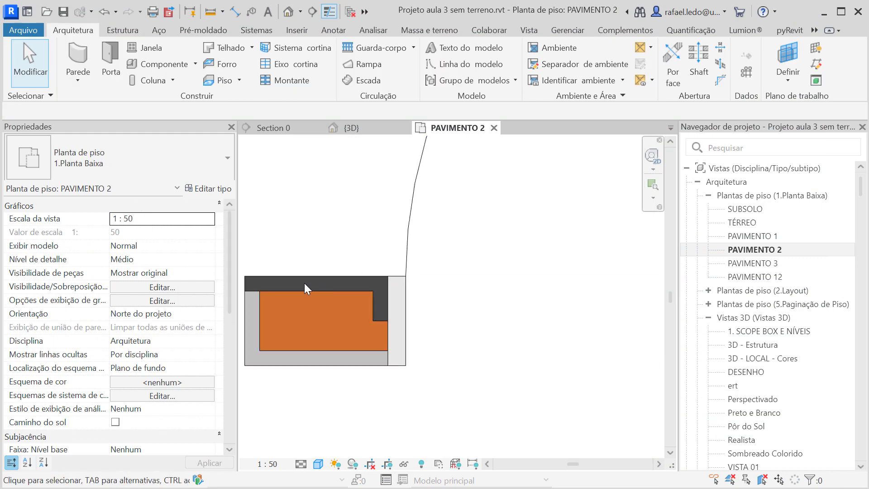
left_click(387, 306)
left_click(319, 415)
left_click(308, 365)
left_click(208, 188)
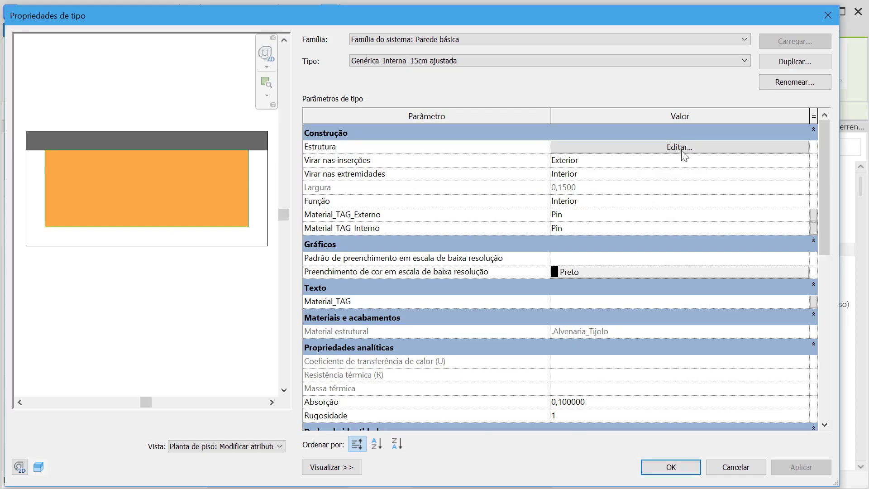
left_click(679, 145)
left_click(384, 346)
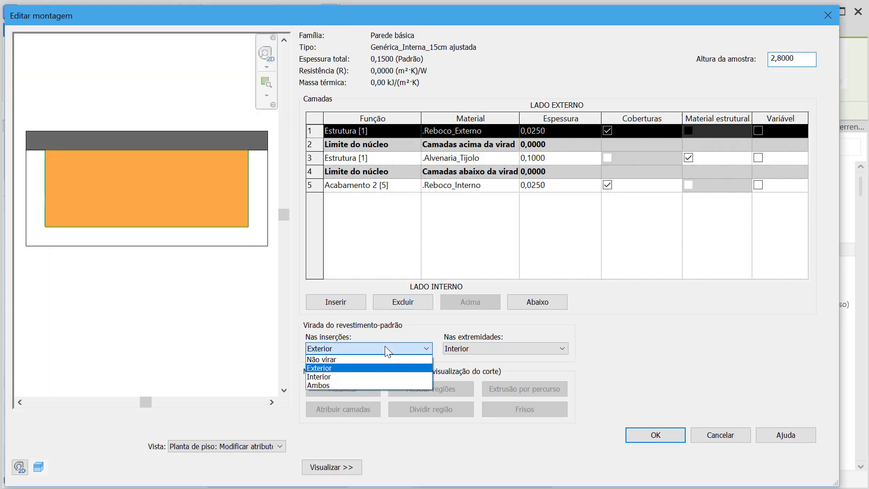
left_click(371, 383)
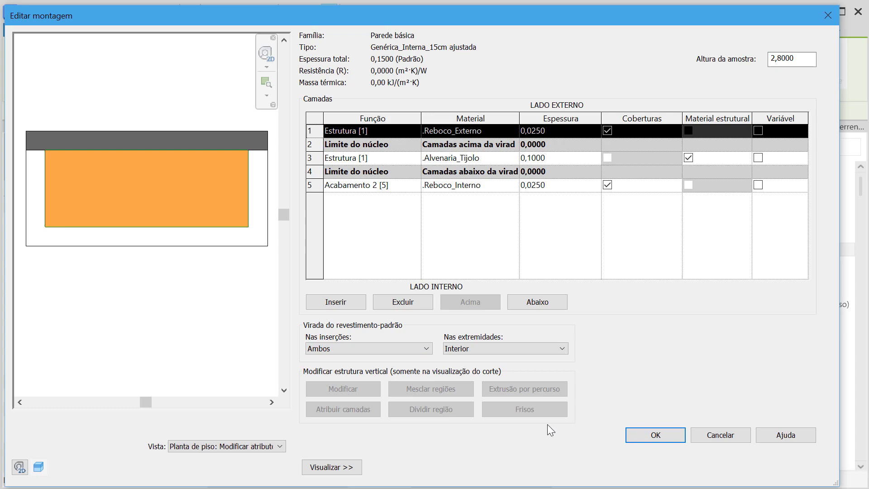
left_click(631, 439)
left_click(645, 466)
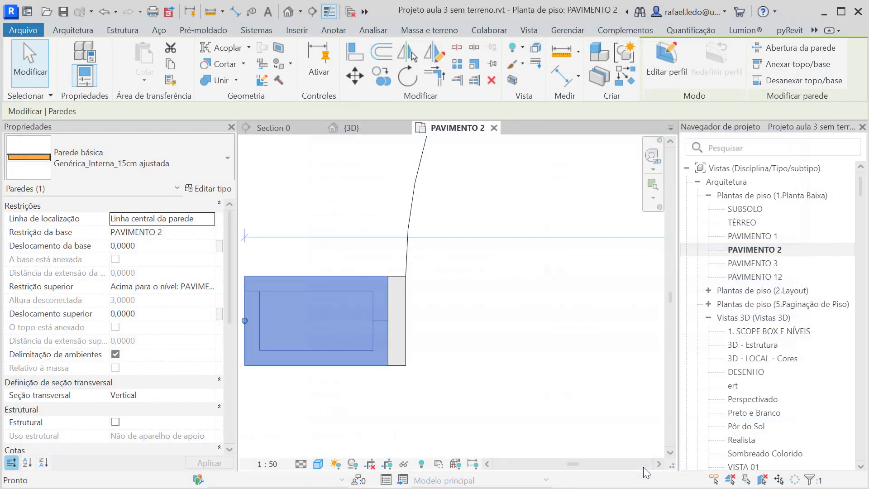
left_click(513, 415)
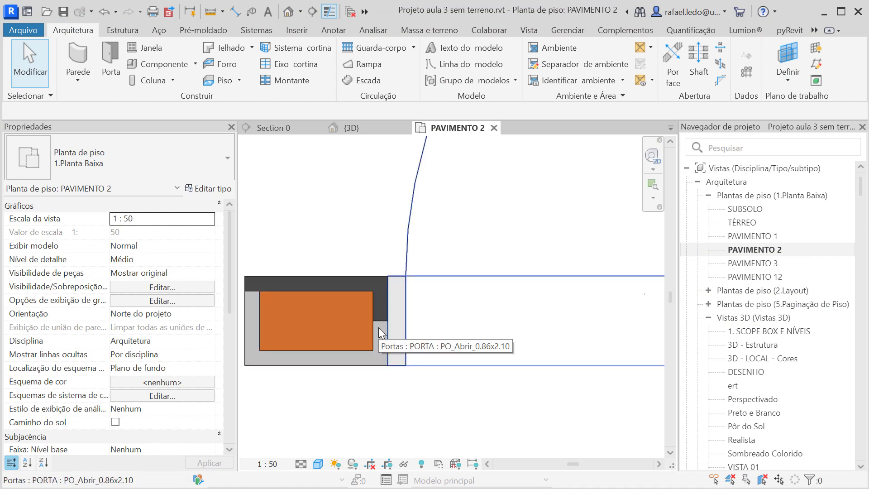
- Open the test wall's type structure for editing and insert a new layer outside the exterior plaster
scroll(274, 322, "down", 2)
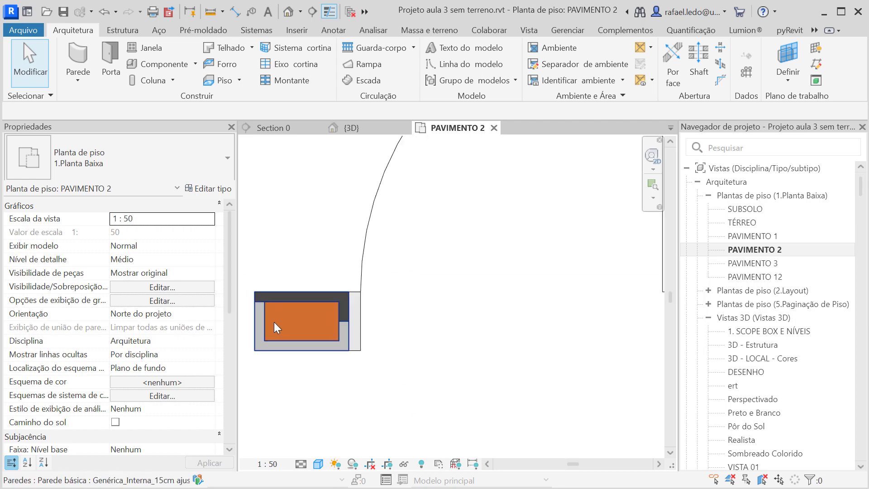
scroll(273, 322, "down", 5)
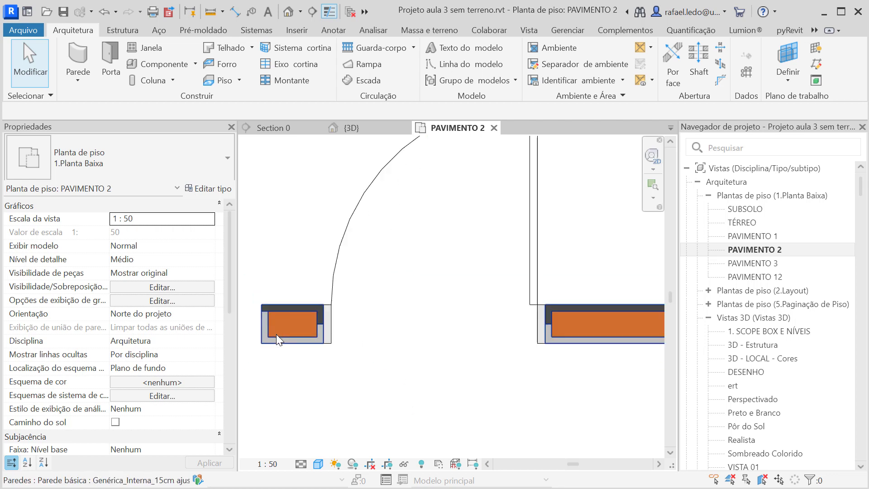
scroll(288, 332, "up", 4)
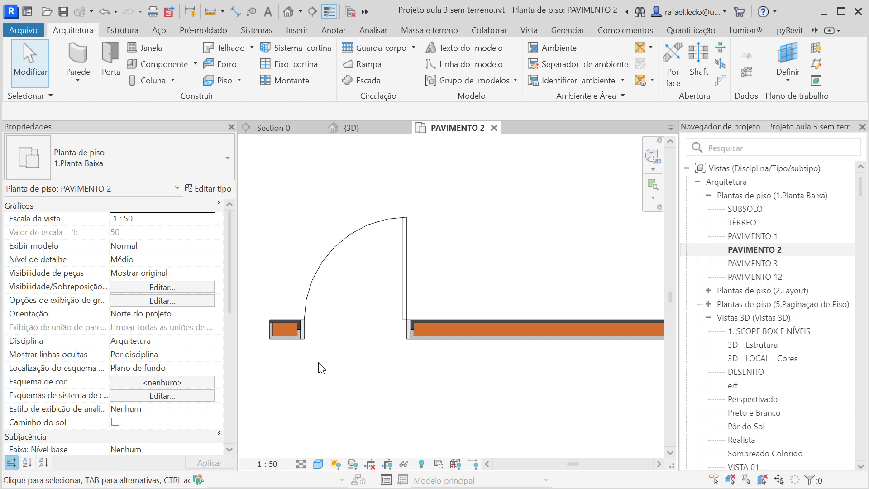
scroll(321, 368, "down", 2)
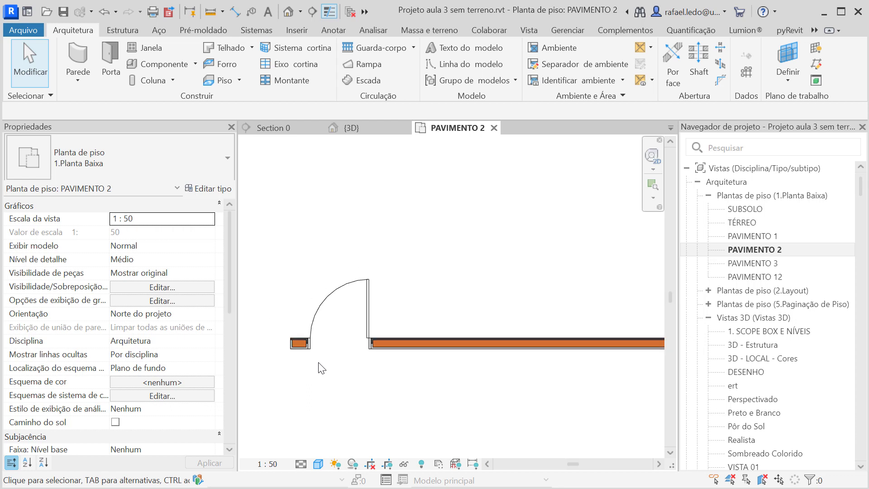
scroll(321, 368, "down", 2)
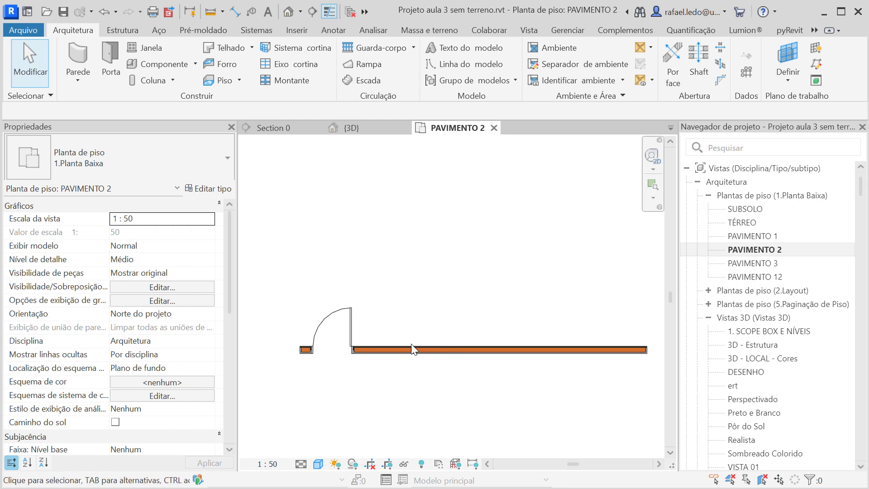
left_click(382, 354)
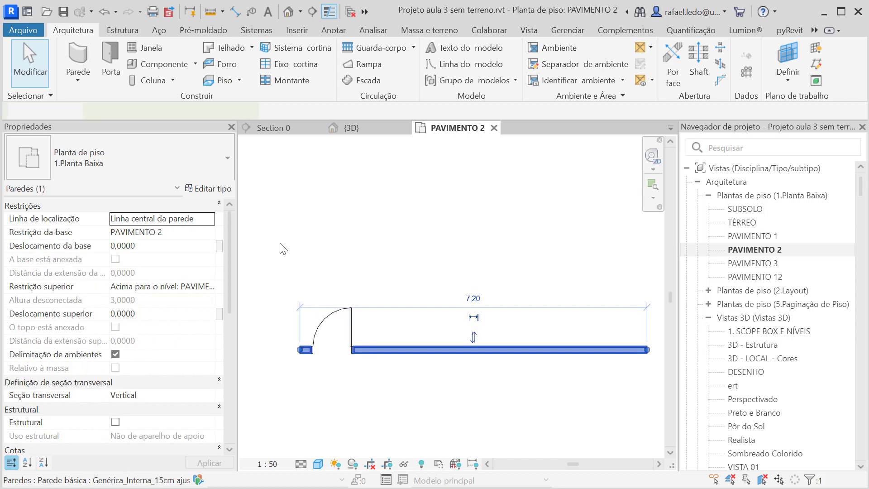
left_click(209, 188)
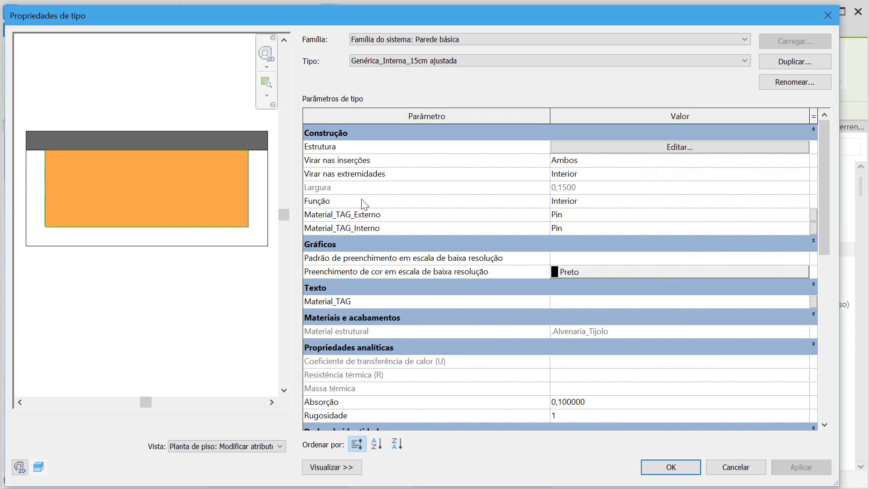
left_click(580, 148)
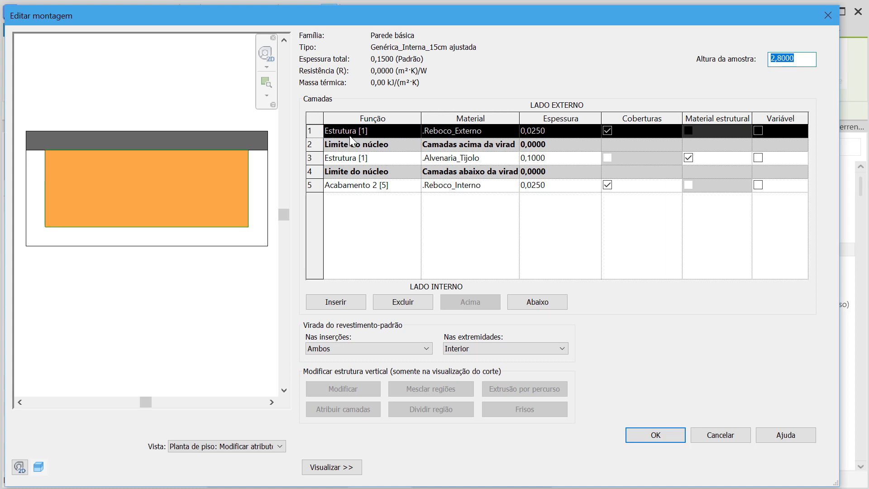
left_click(342, 300)
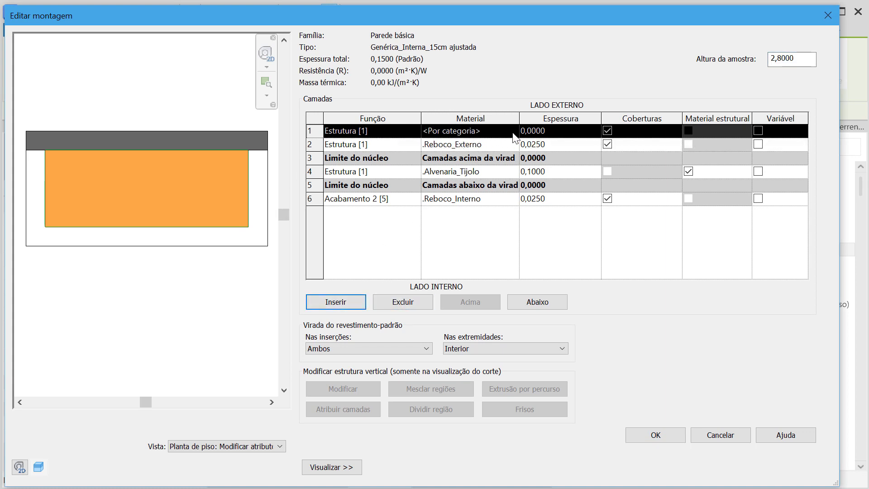
- Search the materials for pintura and assign .Pintura_Externa_Bege to the new outermost layer
left_click(515, 131)
left_click(515, 131)
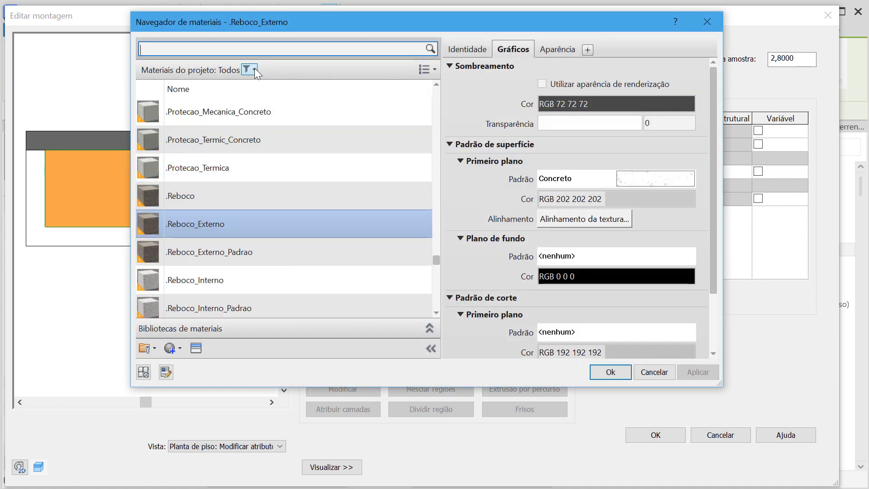
type("pintur")
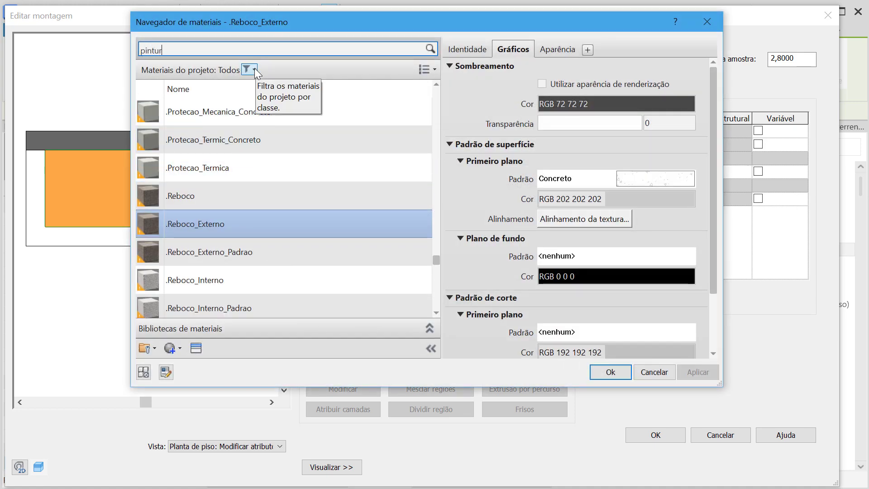
type("a")
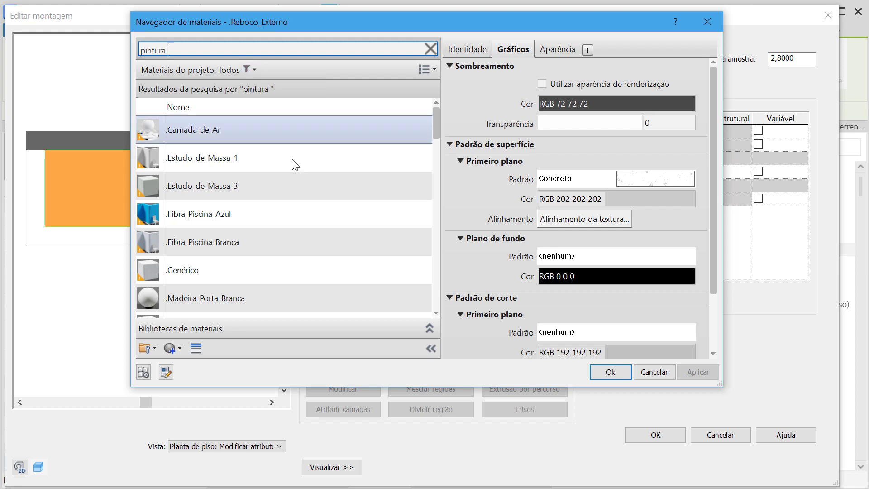
scroll(304, 173, "down", 5)
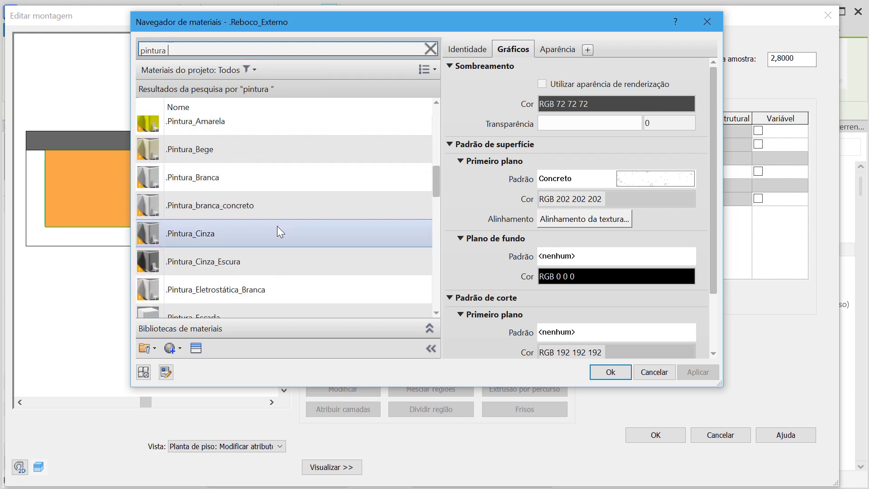
scroll(277, 227, "down", 3)
left_click(267, 183)
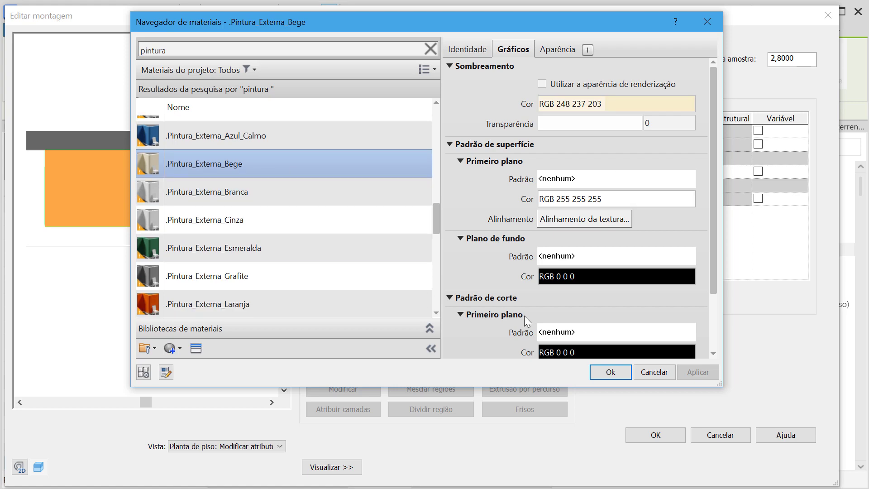
left_click(610, 373)
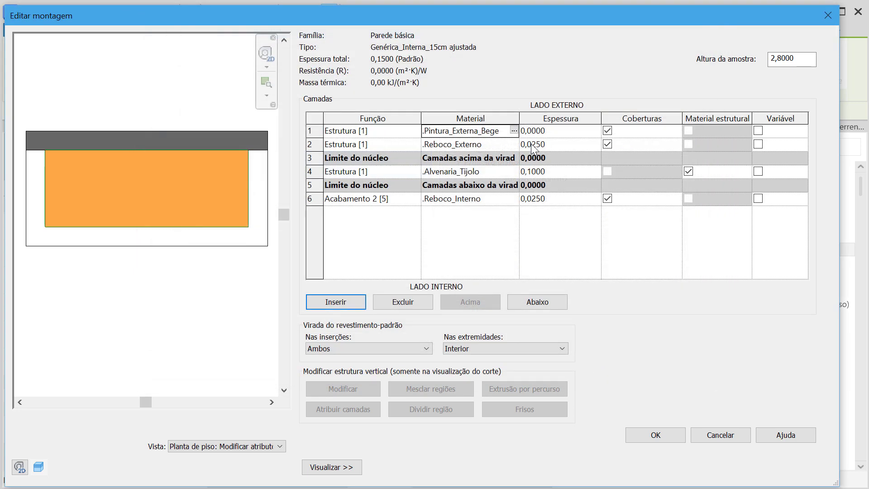
- Set the .Pintura_Externa_Bege layer's thickness to 0,0025 and apply the edited wall type
left_click(562, 132)
left_click_drag(562, 132, 538, 123)
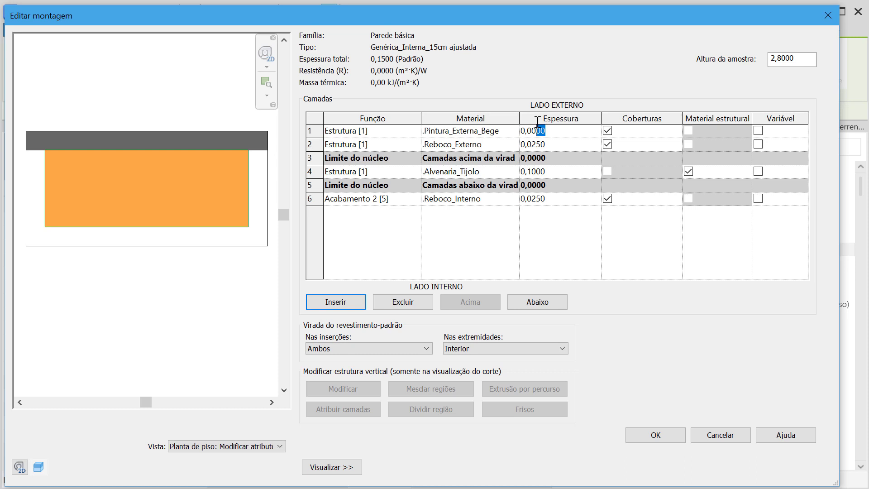
left_click(562, 200)
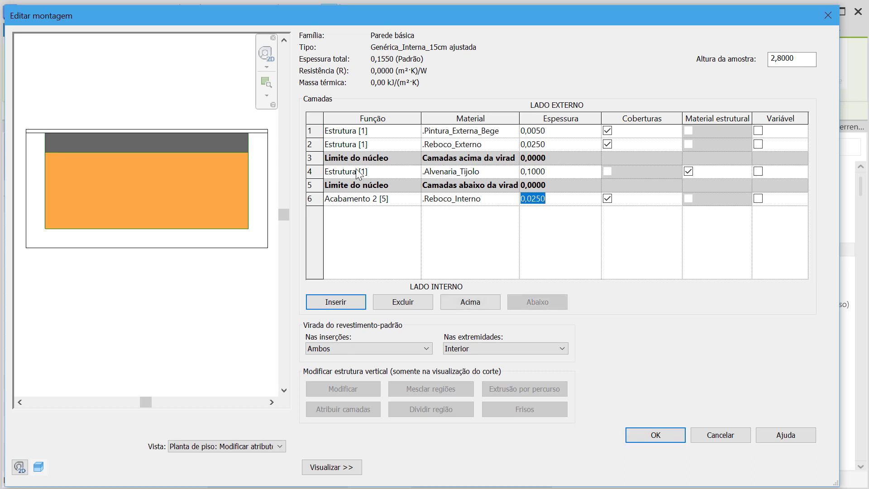
left_click(535, 131)
type("2")
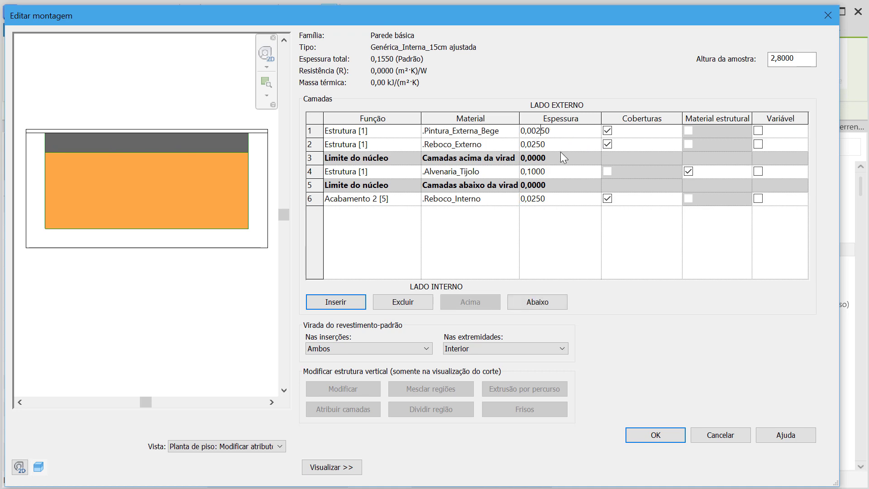
left_click(564, 172)
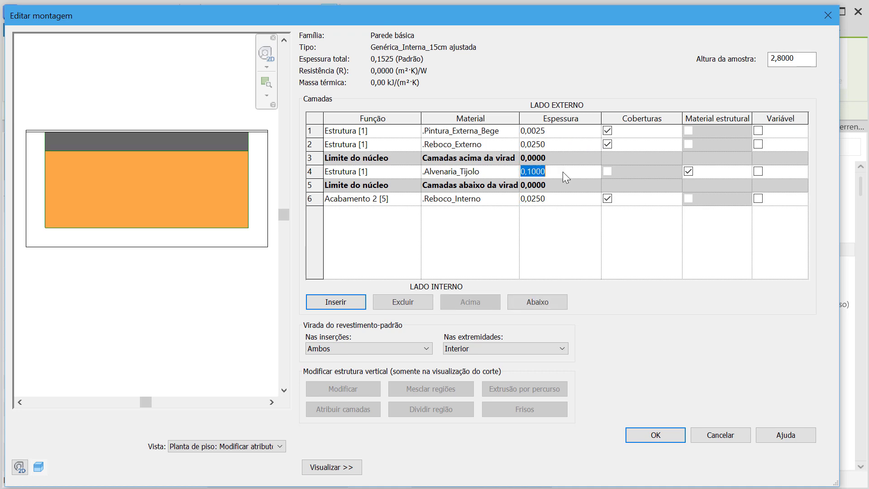
left_click(657, 442)
left_click(670, 469)
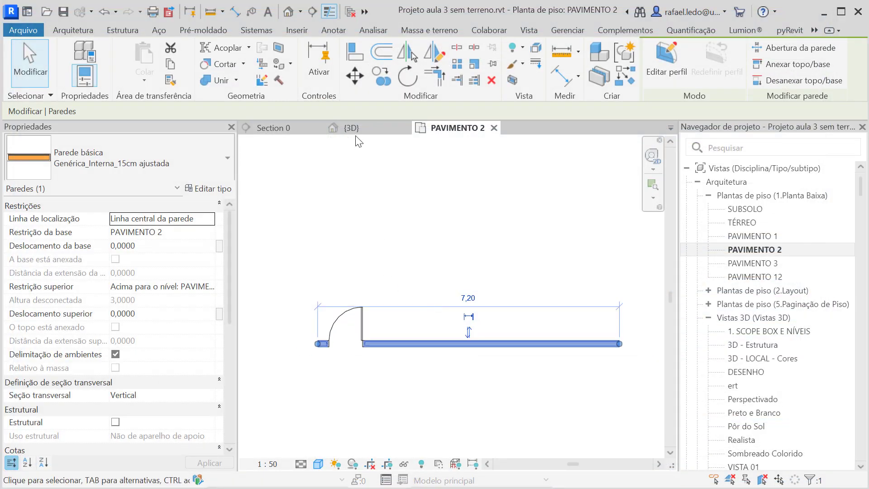
- Switch to the {3D} view and examine the finishes on both faces of the test wall
left_click(353, 128)
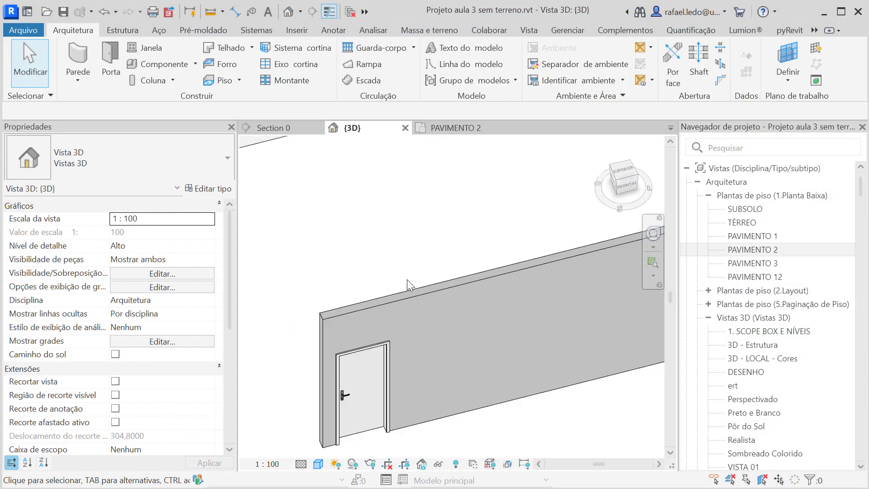
middle_click_drag(411, 340, 344, 253, "shift")
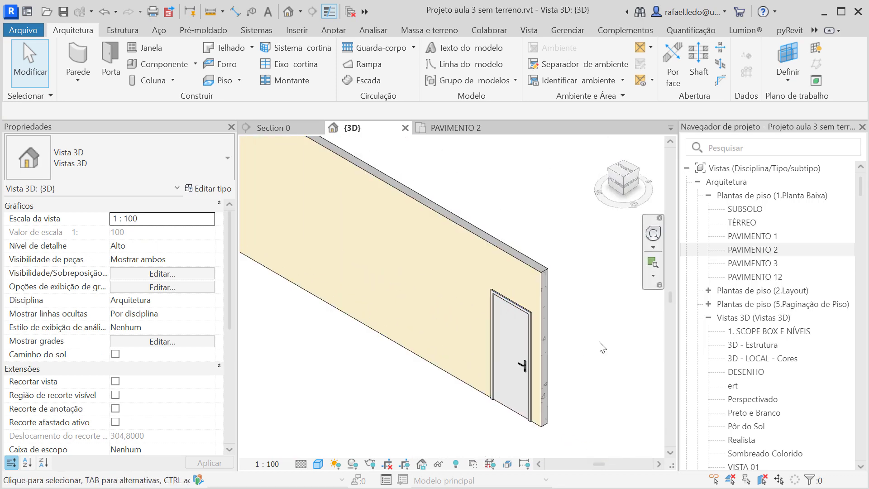
middle_click_drag(576, 315, 411, 321, "shift")
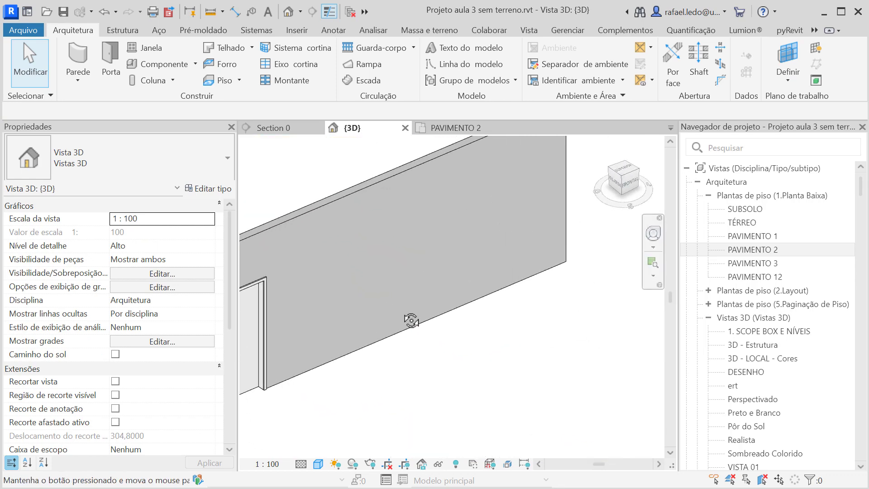
middle_click_drag(453, 339, 545, 378)
middle_click_drag(410, 244, 383, 242)
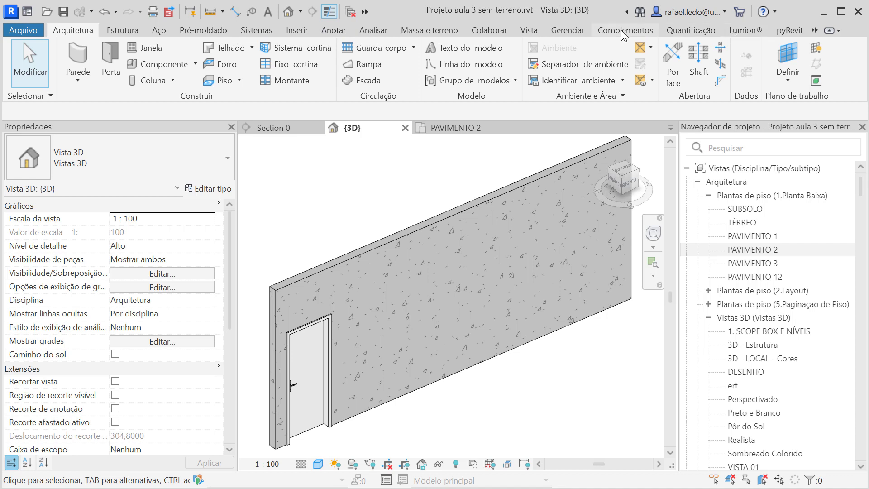
- Paint the wall's interior plaster face with .Pintura_Externa_Esmeralda using the Paint tool, and check the wall from the exterior side
left_click(814, 29)
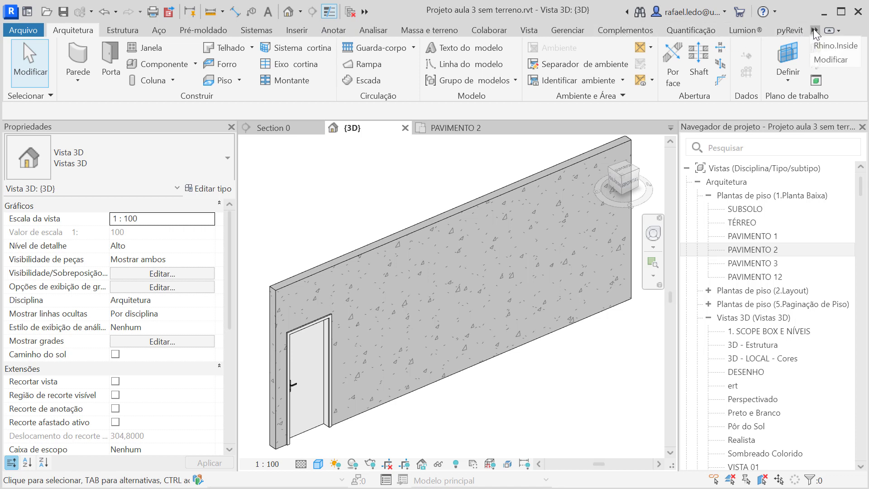
left_click(833, 60)
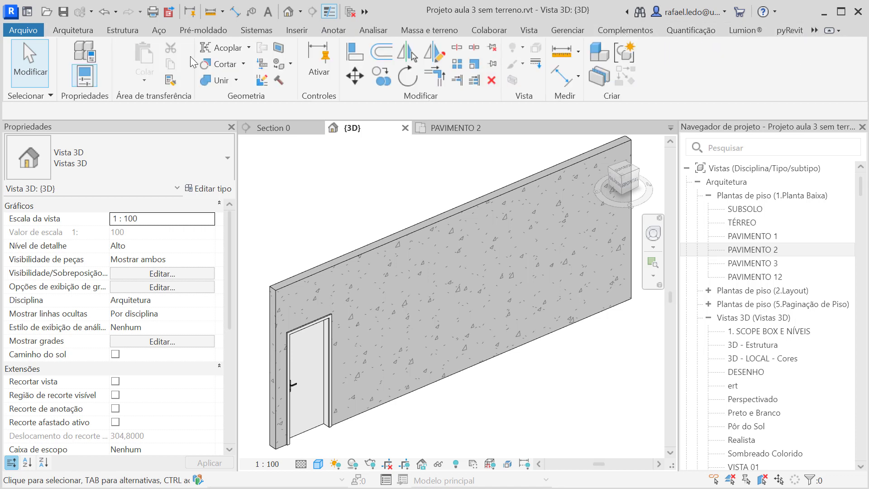
left_click(279, 63)
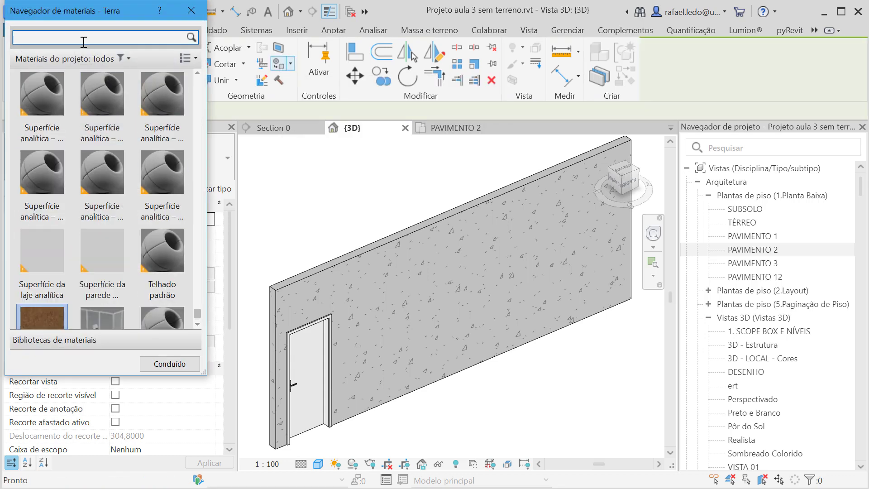
type("pintura")
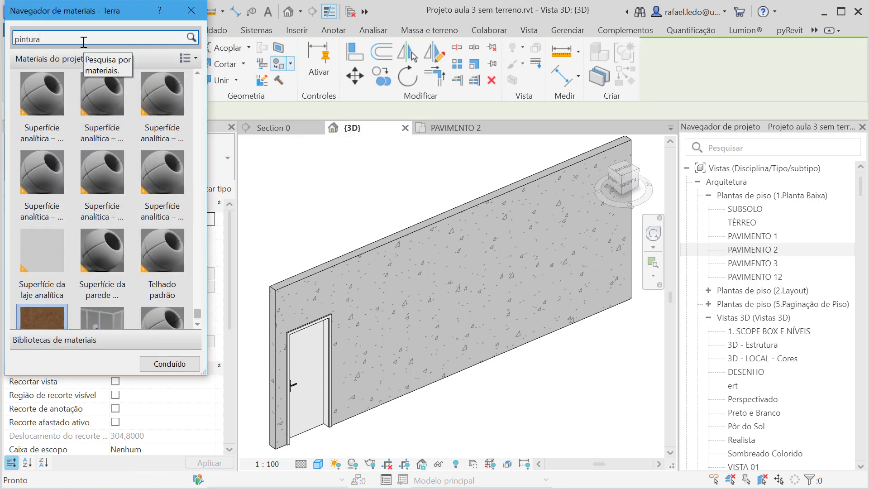
scroll(101, 179, "down", 3)
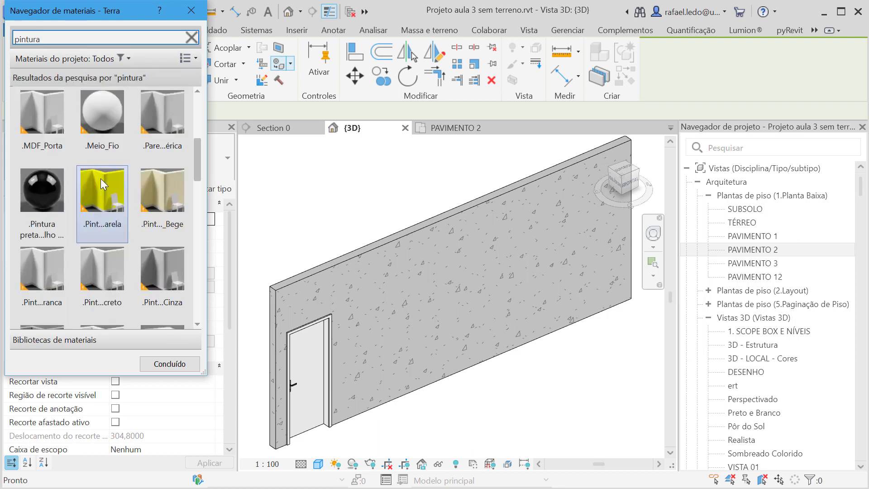
scroll(93, 205, "down", 3)
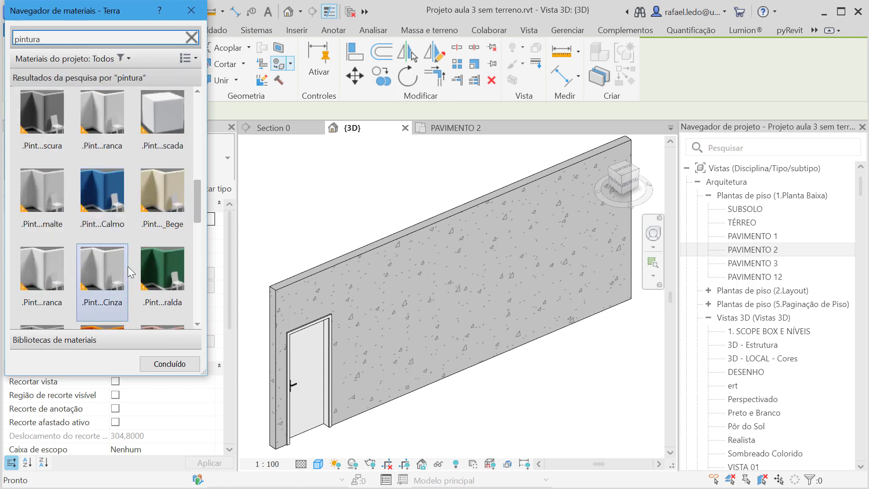
left_click(162, 268)
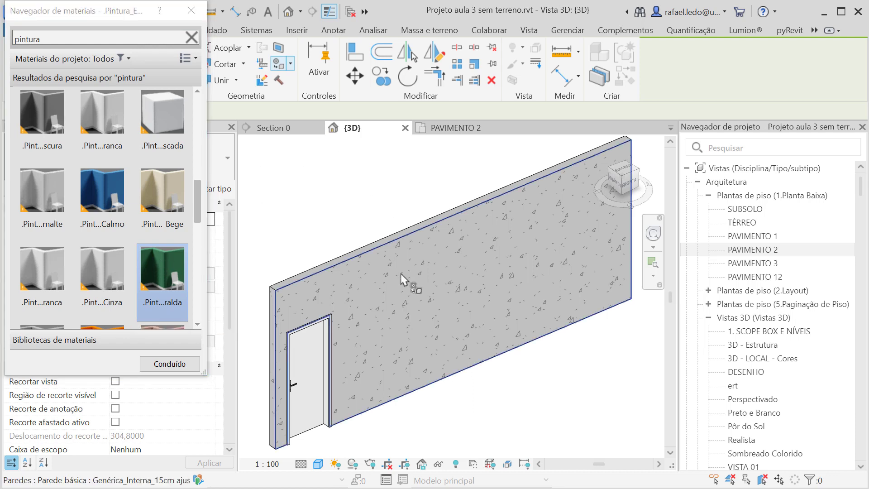
left_click(383, 277)
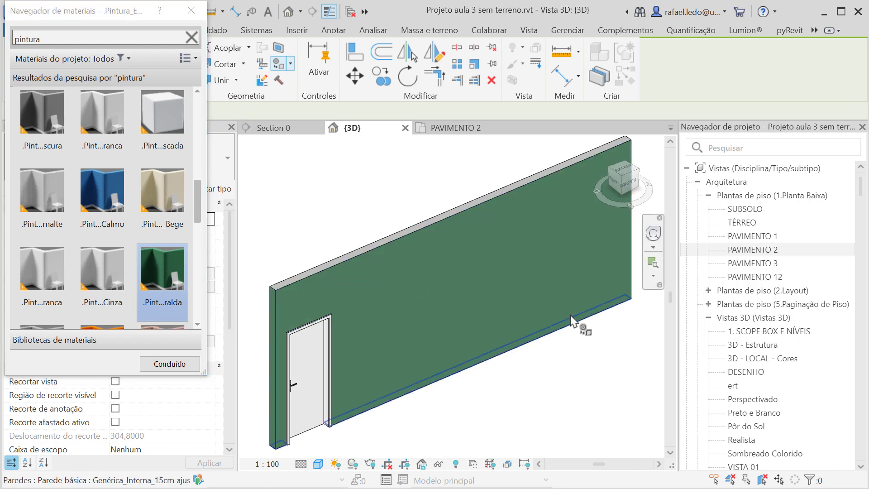
left_click(191, 10)
middle_click_drag(354, 307, 500, 310, "shift")
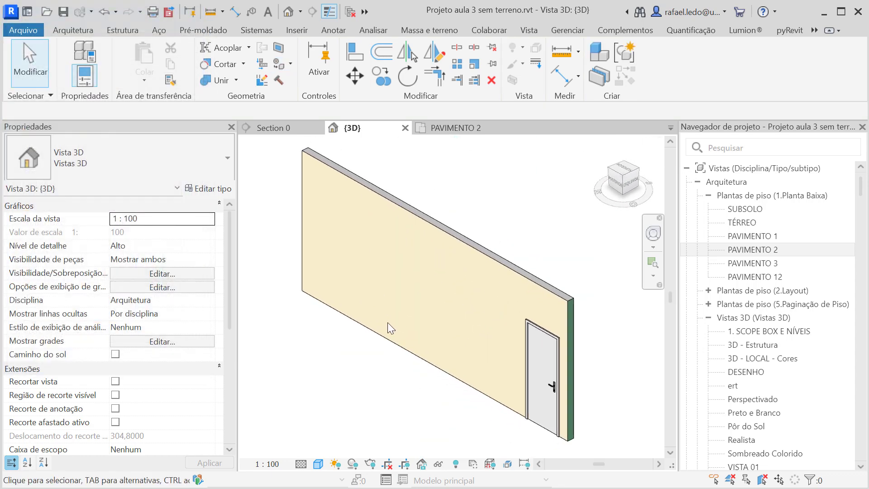